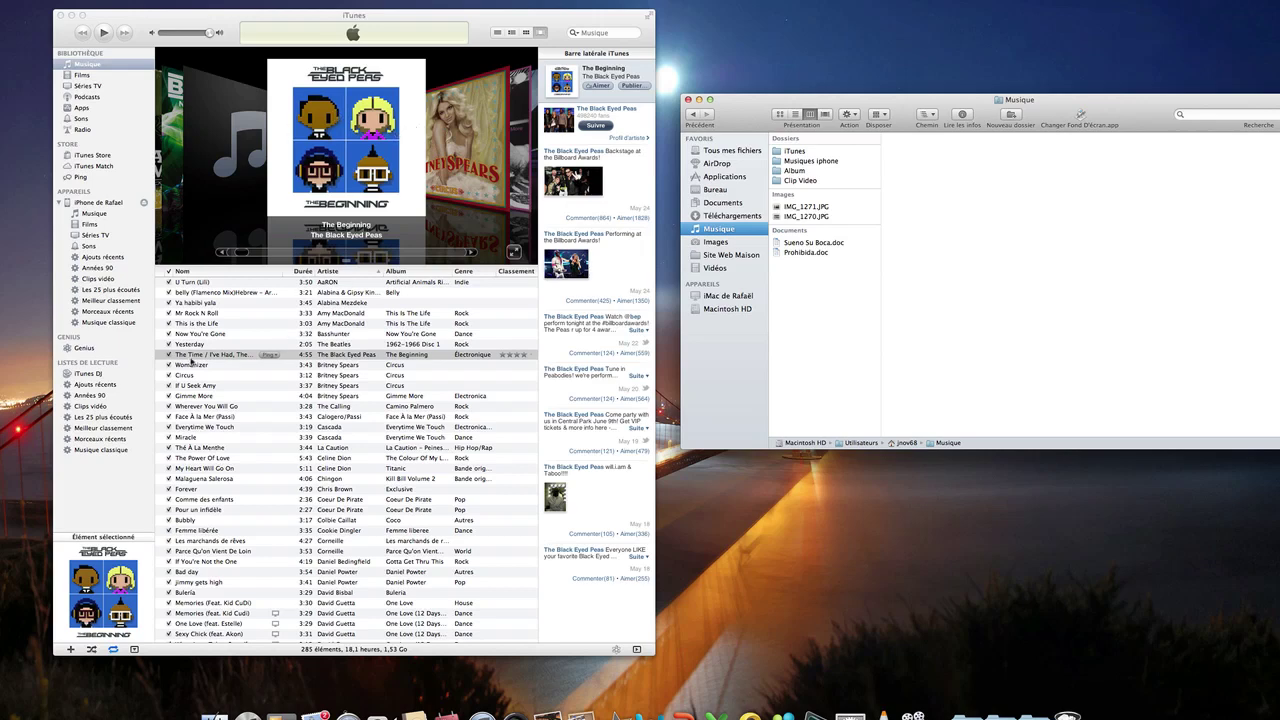
Open the info options for The Black Eyed Peas' song "The Time" and set its start time to 0:20
click(196, 357)
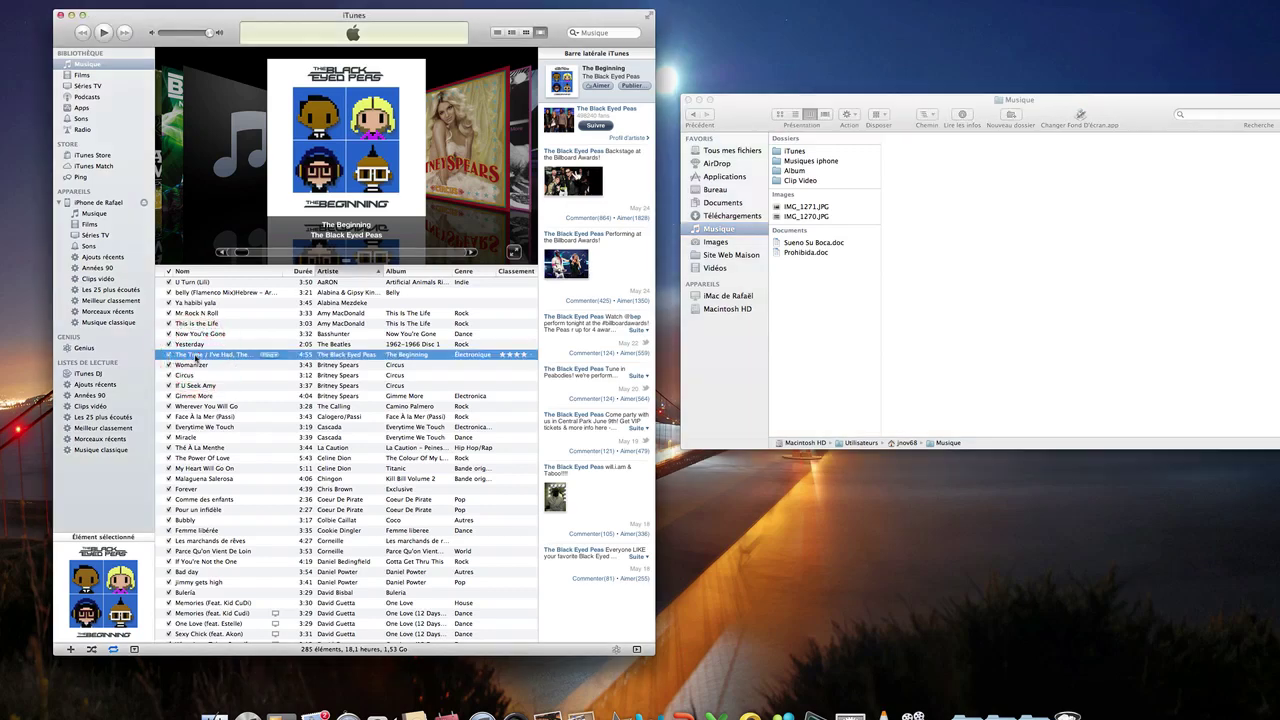
right_click(194, 357)
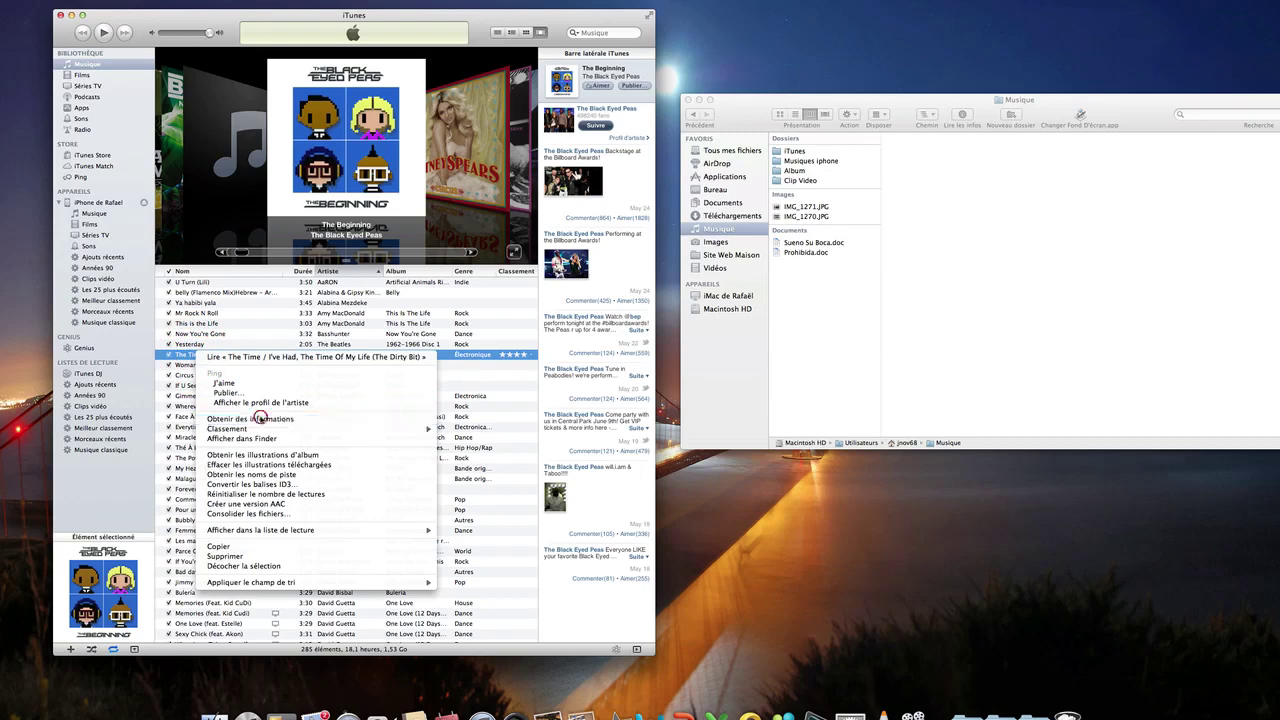
click(258, 419)
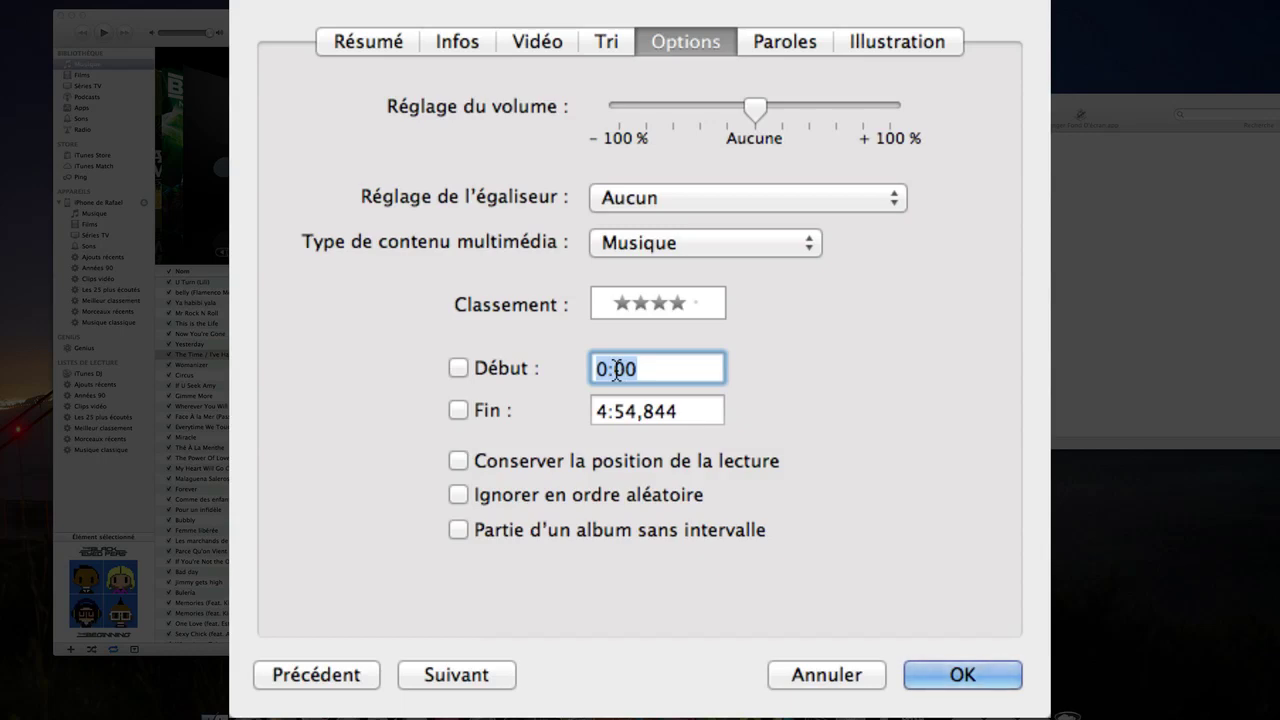
click(632, 368)
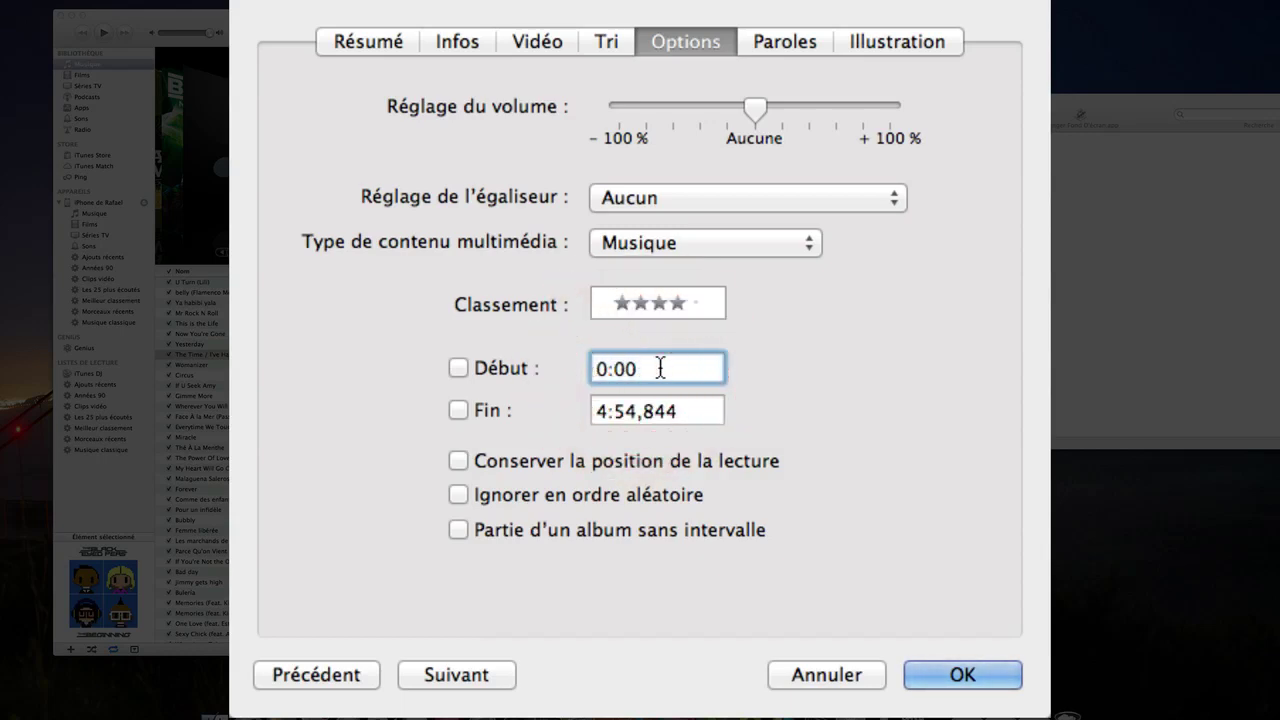
key(BackSpace)
key(BackSpace)
text(2)
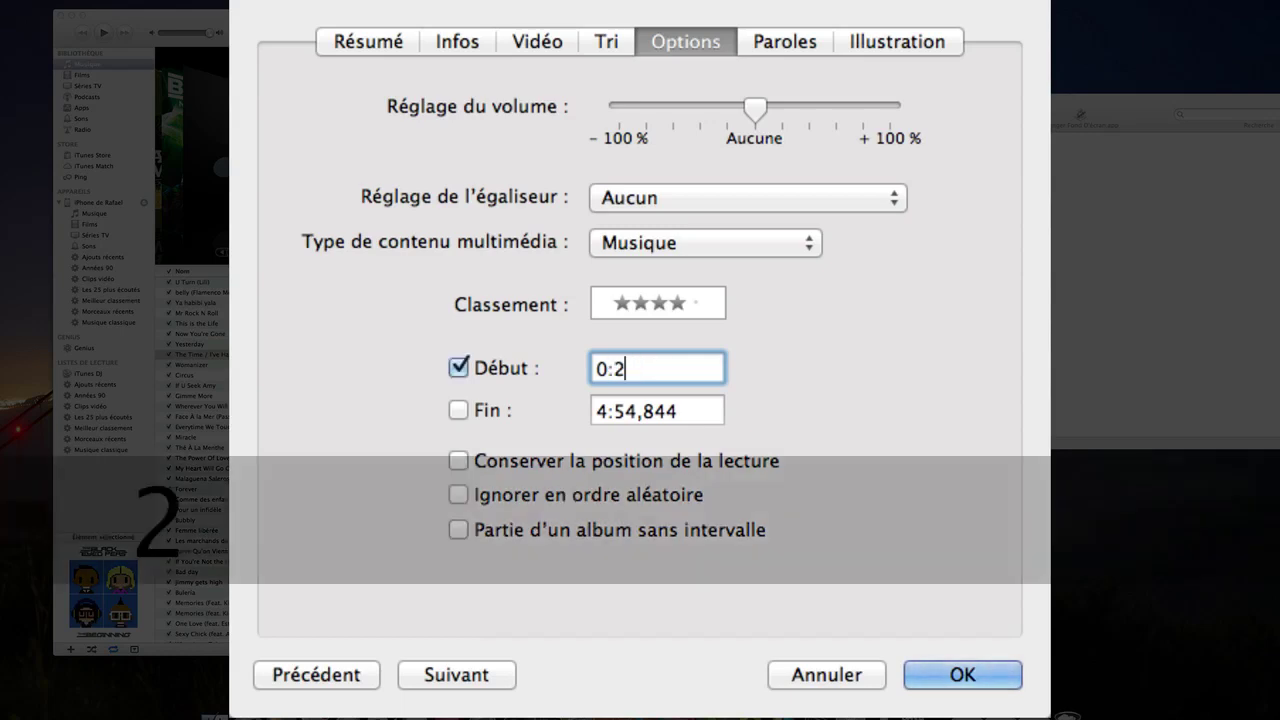
text(0)
Set the song's stop time to 0:50 and apply the playback options
click(696, 410)
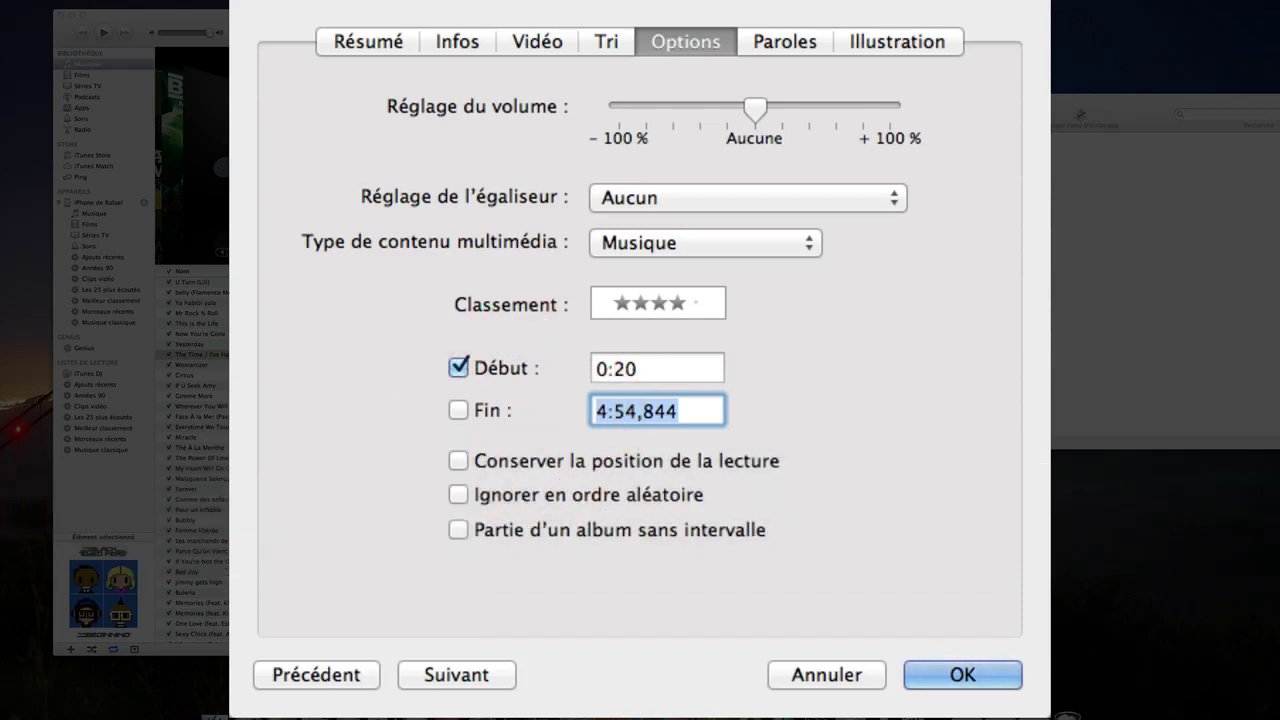
click(552, 412)
key(BackSpace)
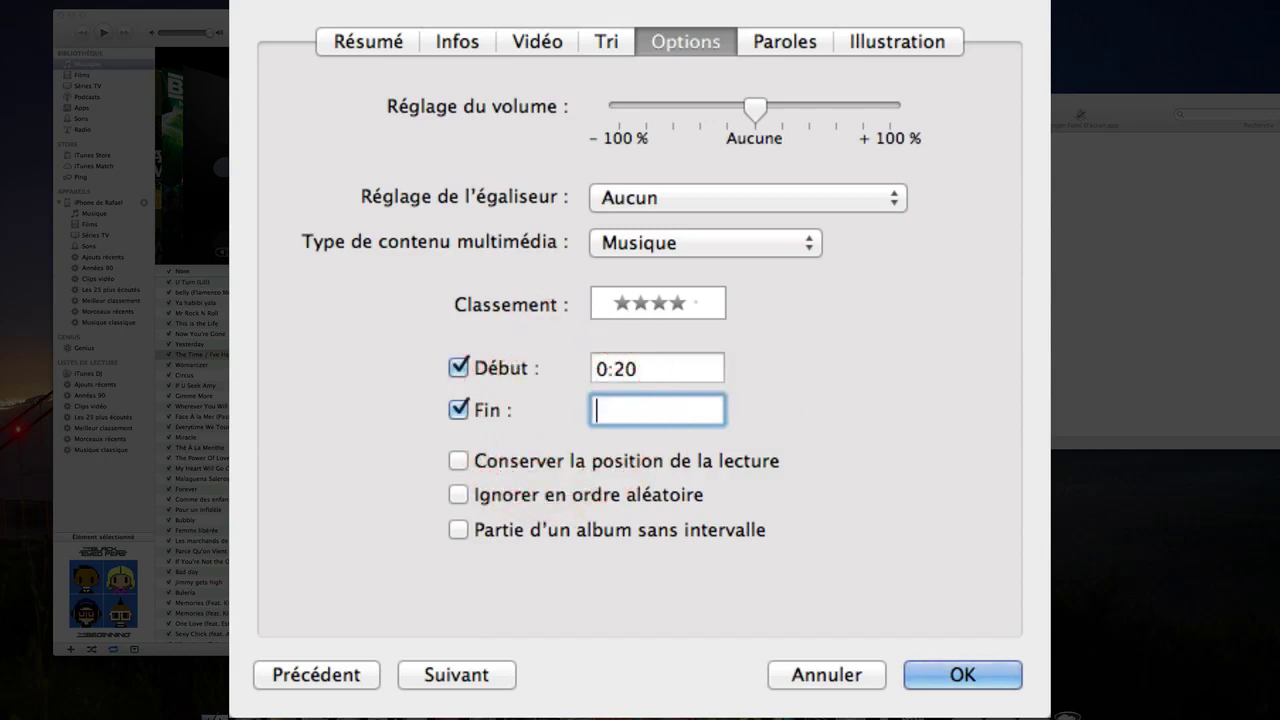
text(0:)
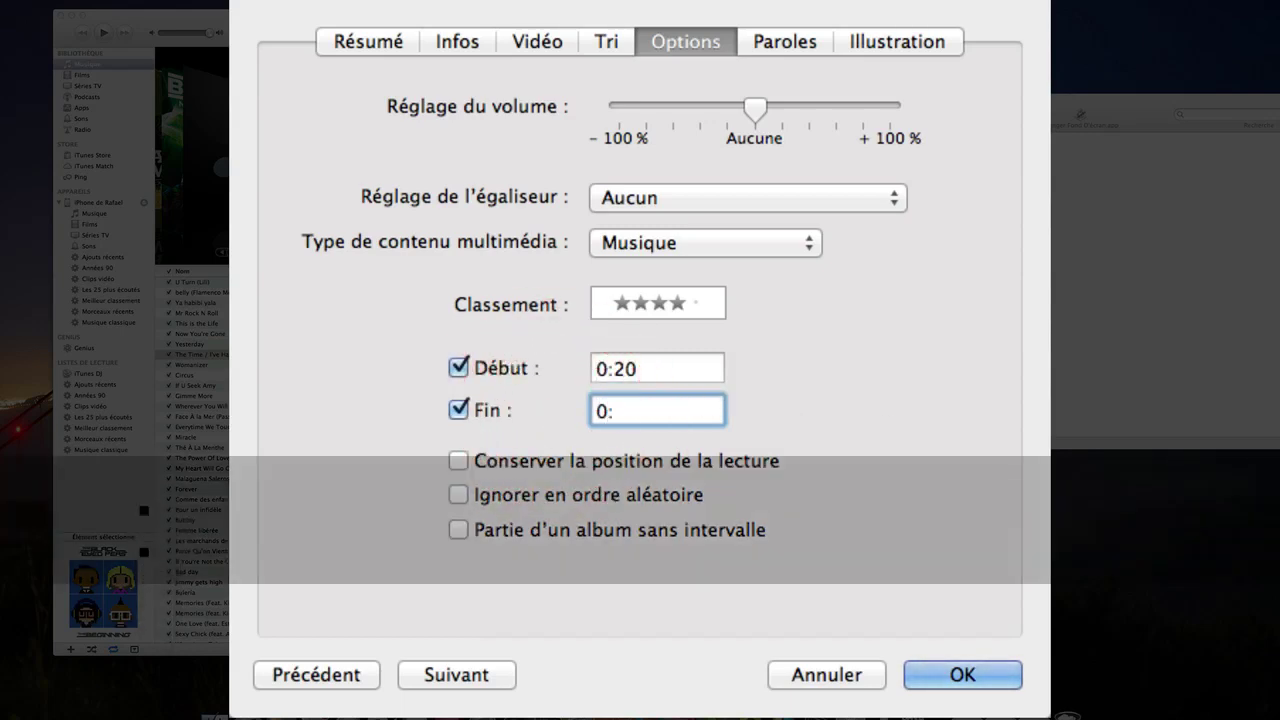
text(50)
click(960, 676)
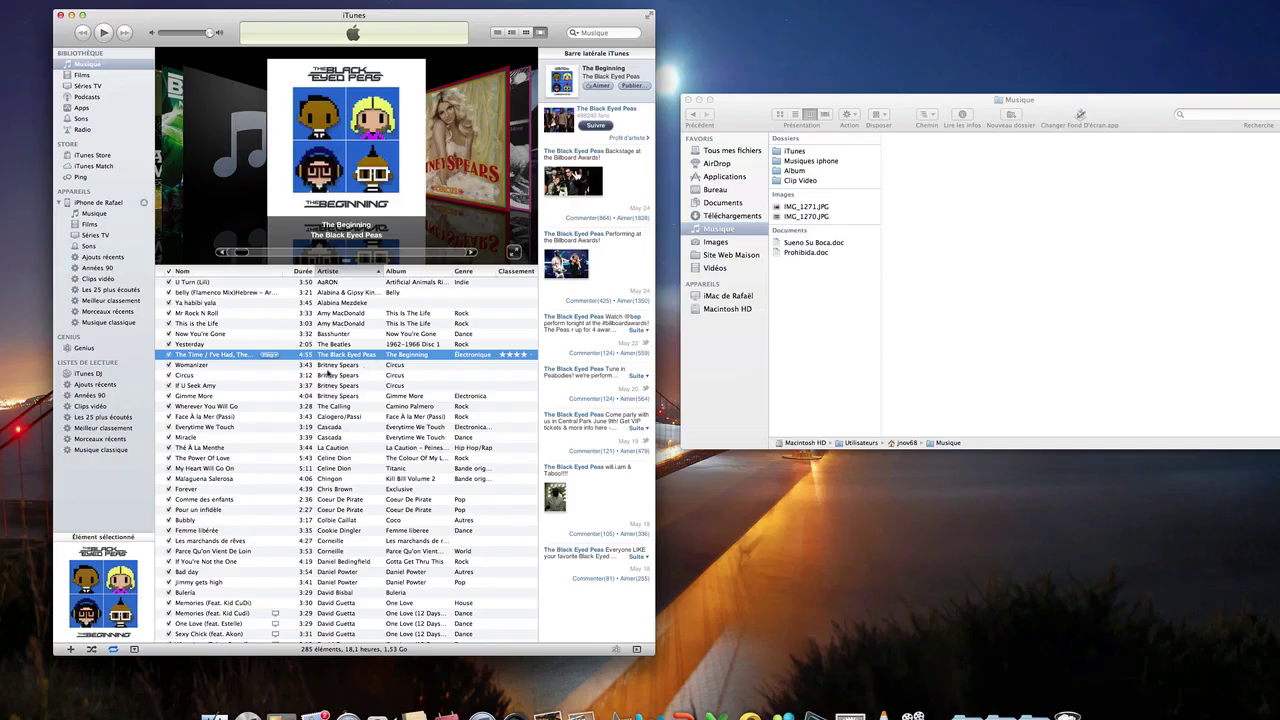
Briefly preview the song from its new start time, and create an AAC version of it
double_click(233, 358)
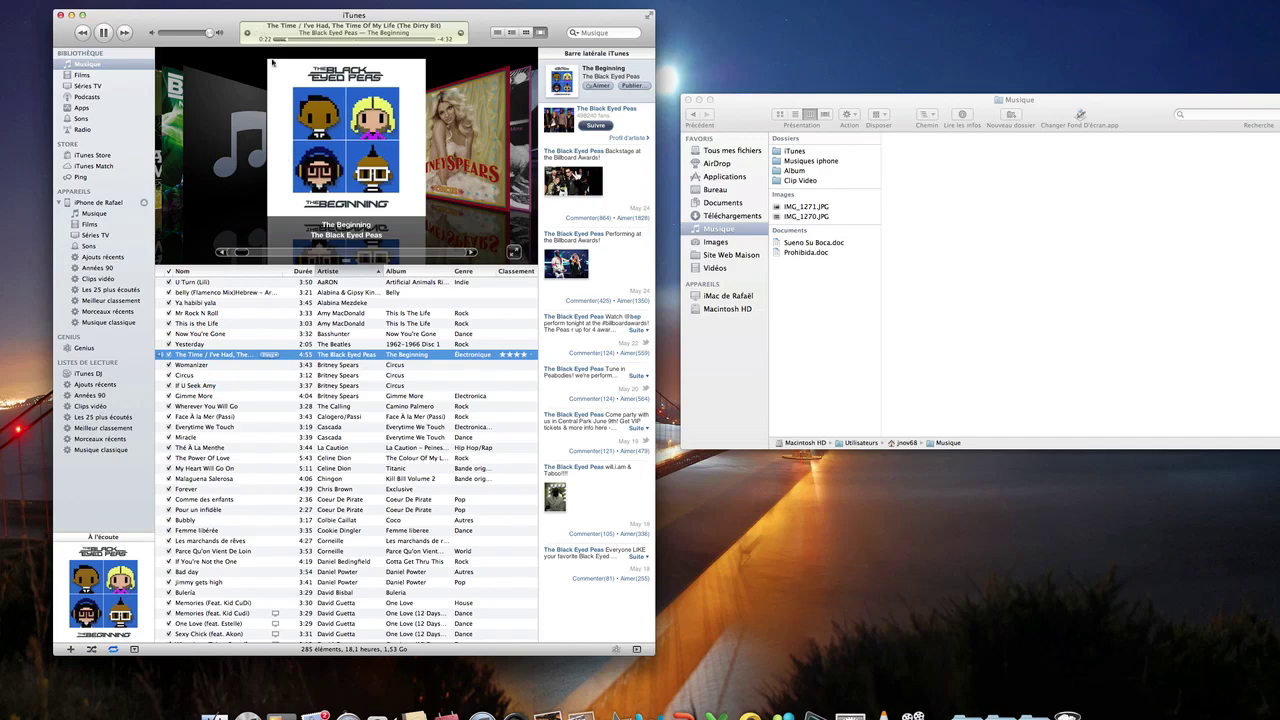
click(103, 32)
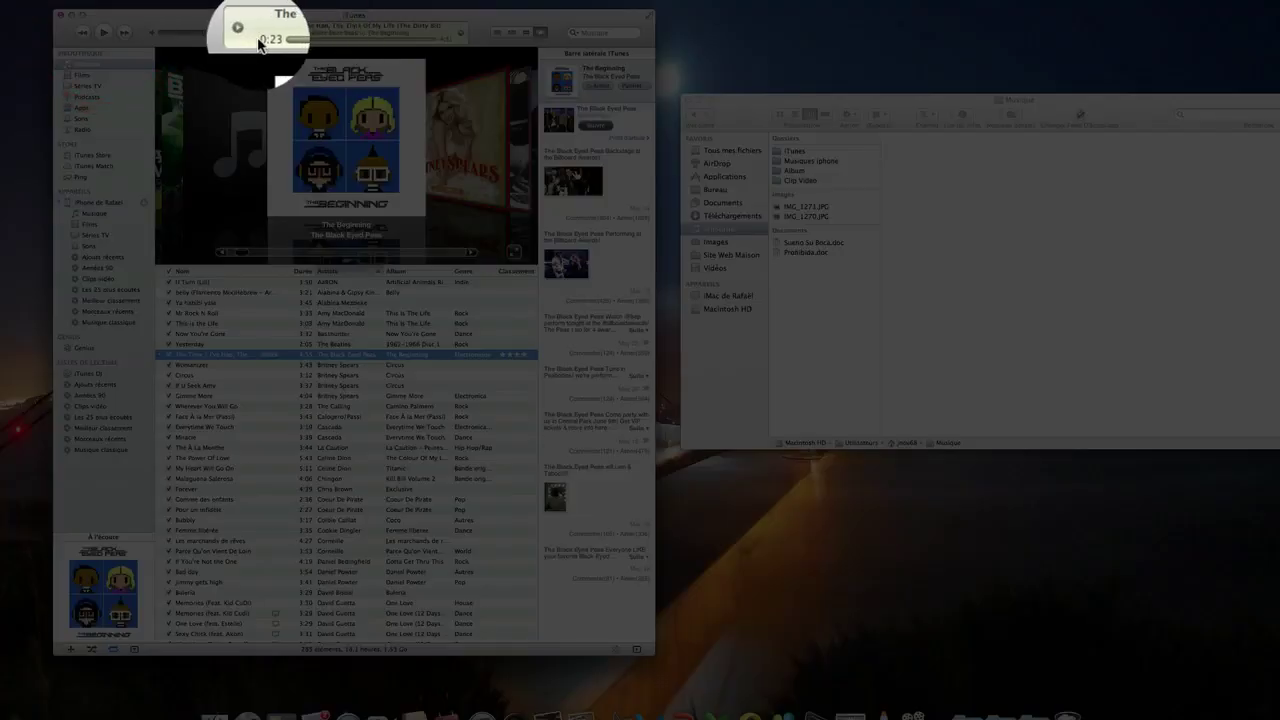
right_click(207, 351)
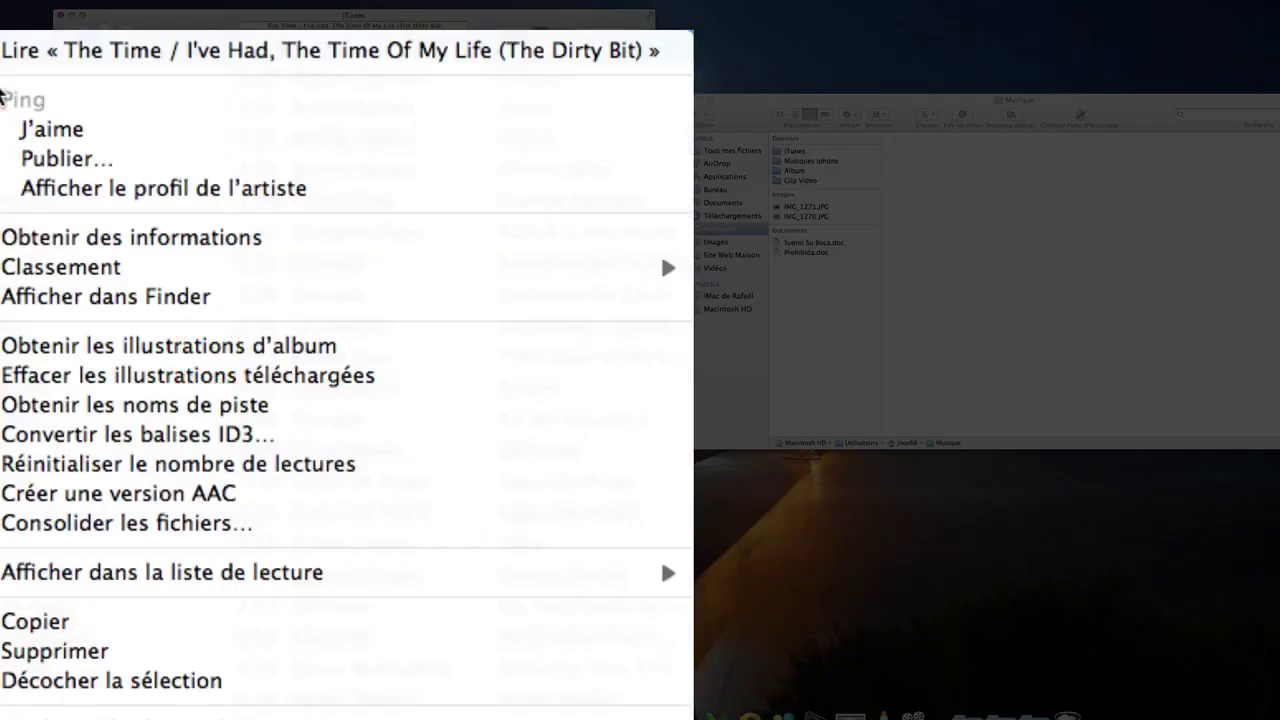
click(180, 494)
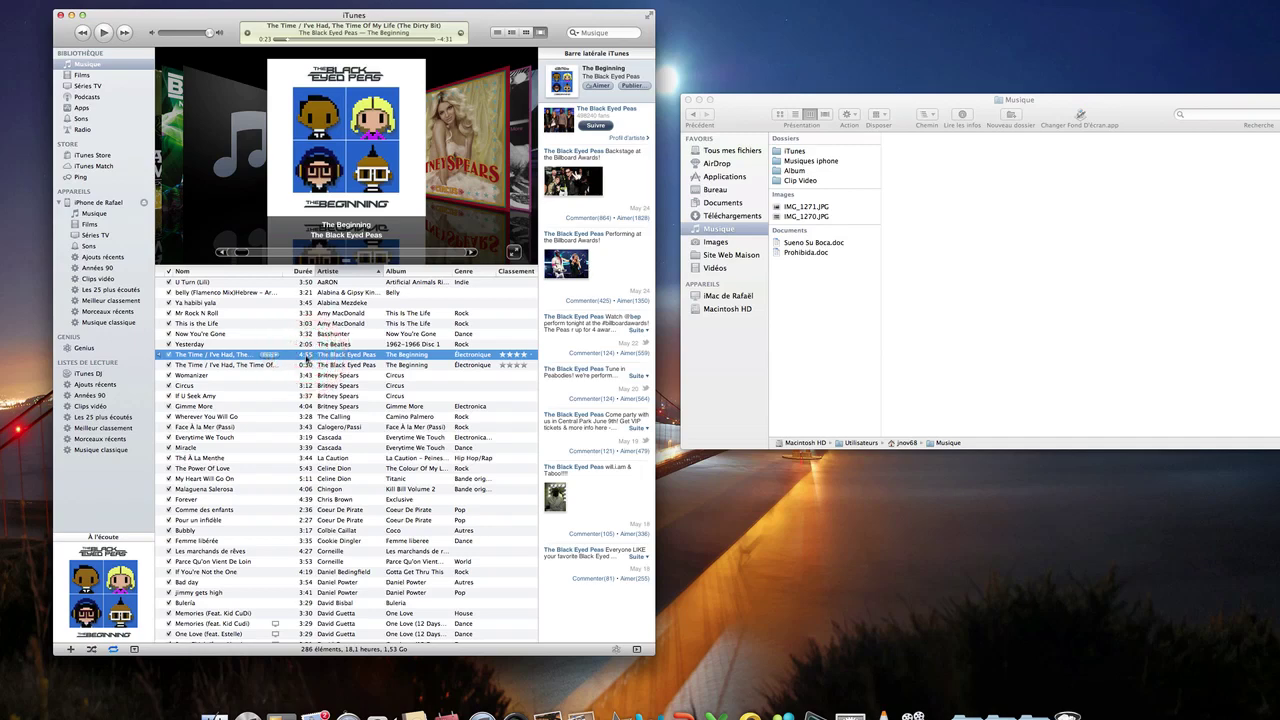
Clear the custom start and stop times of the original 4:55 song to restore its full length
right_click(307, 357)
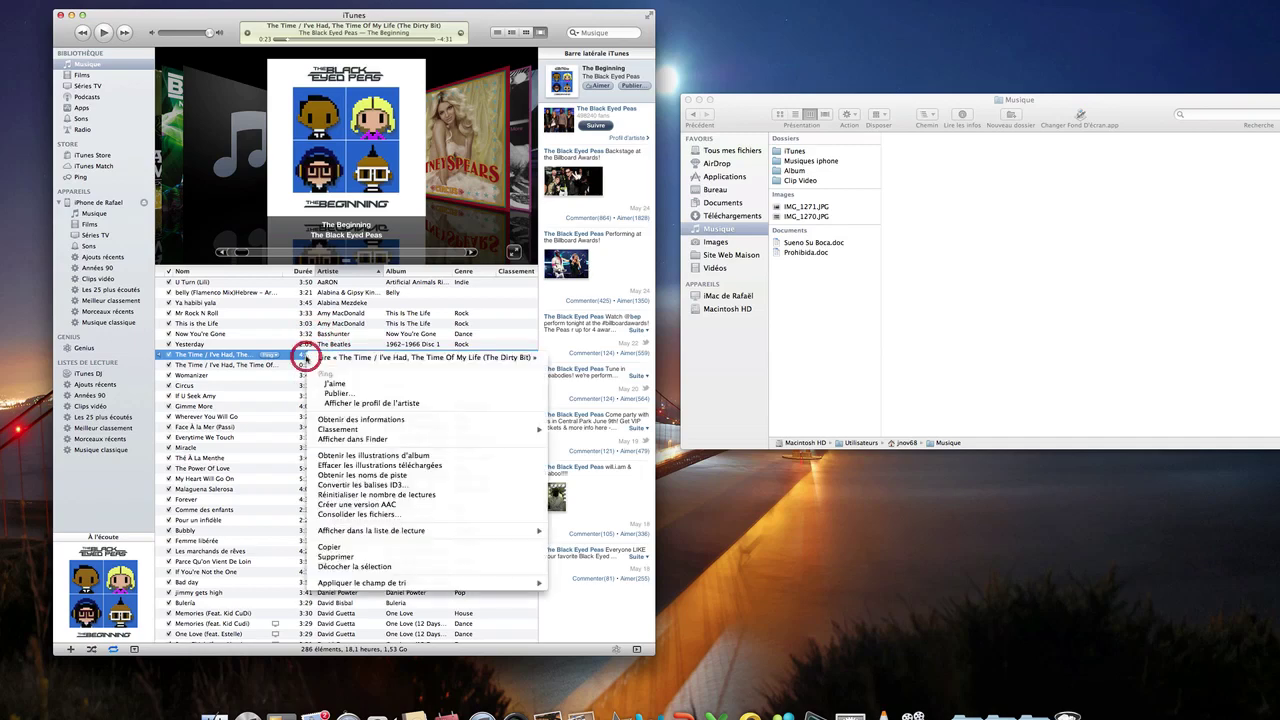
click(358, 421)
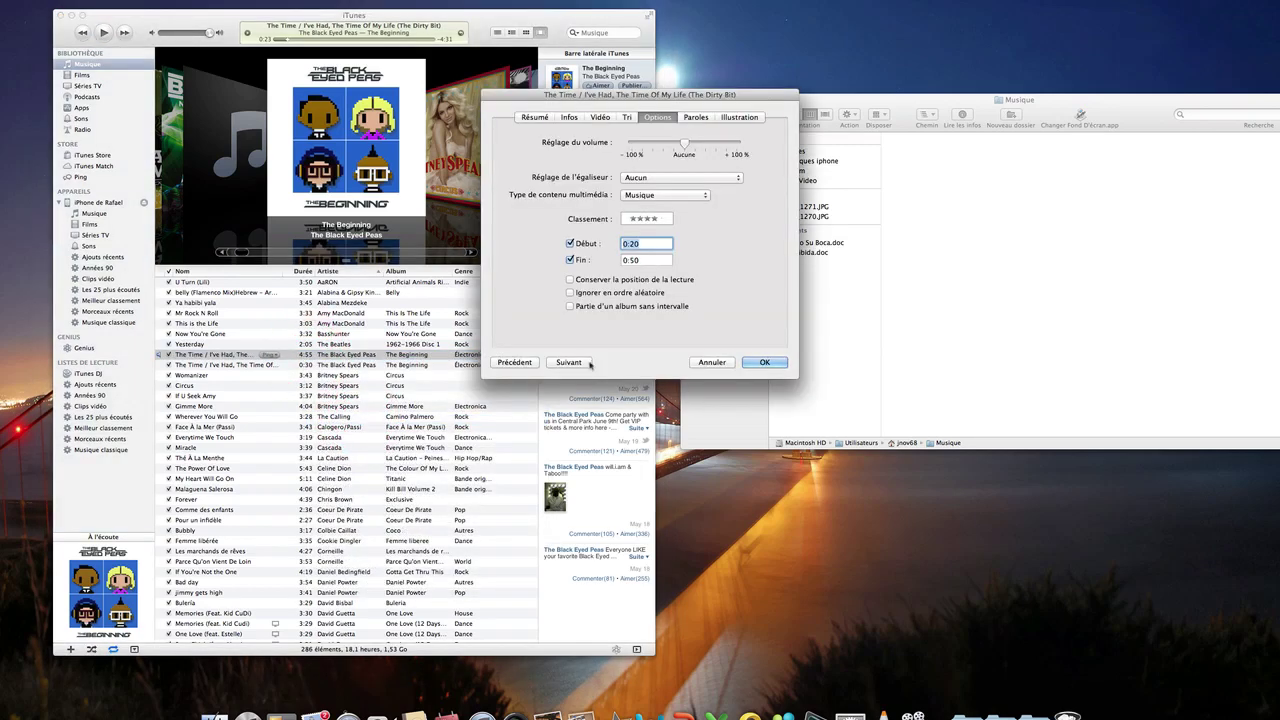
click(603, 262)
click(660, 246)
key(BackSpace)
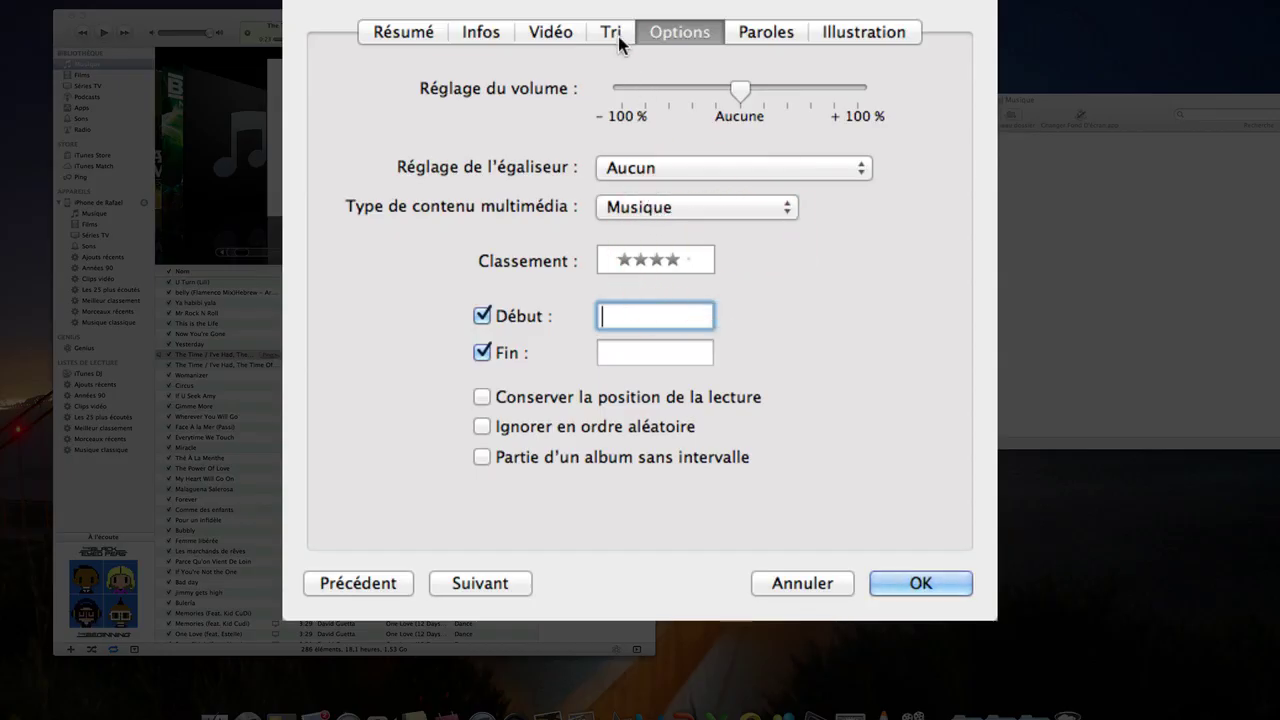
key(Tab)
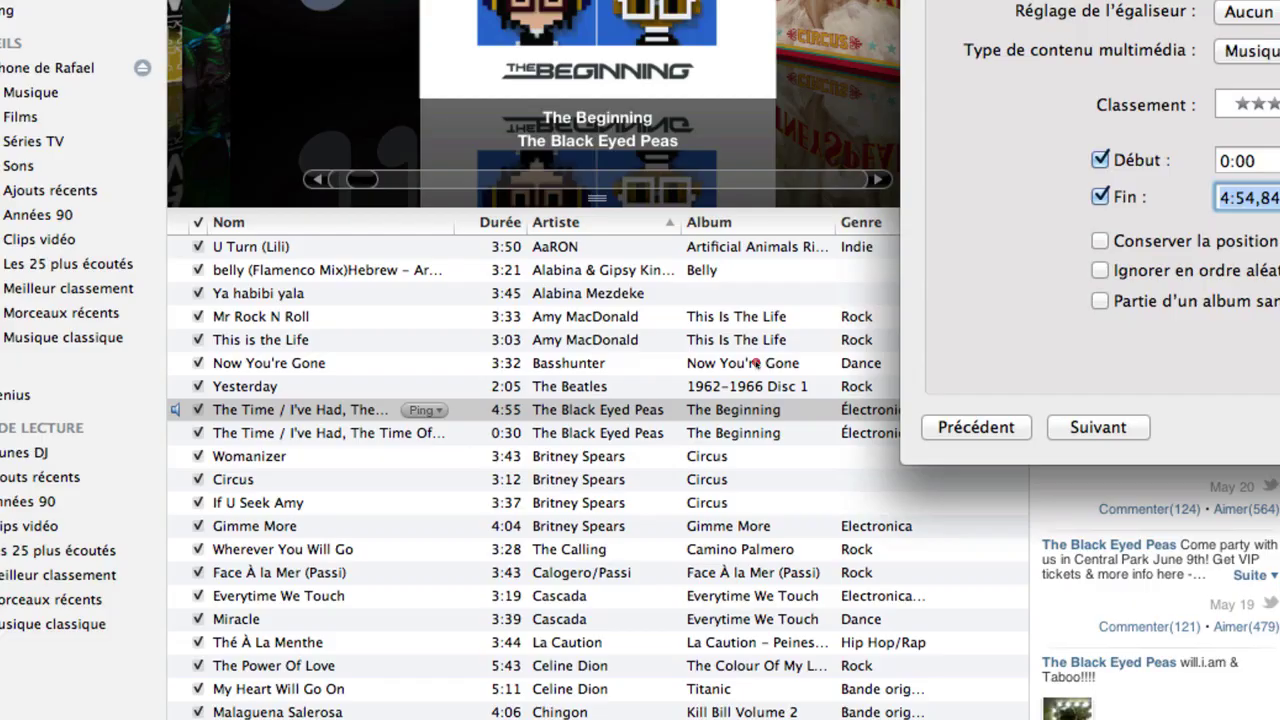
click(756, 362)
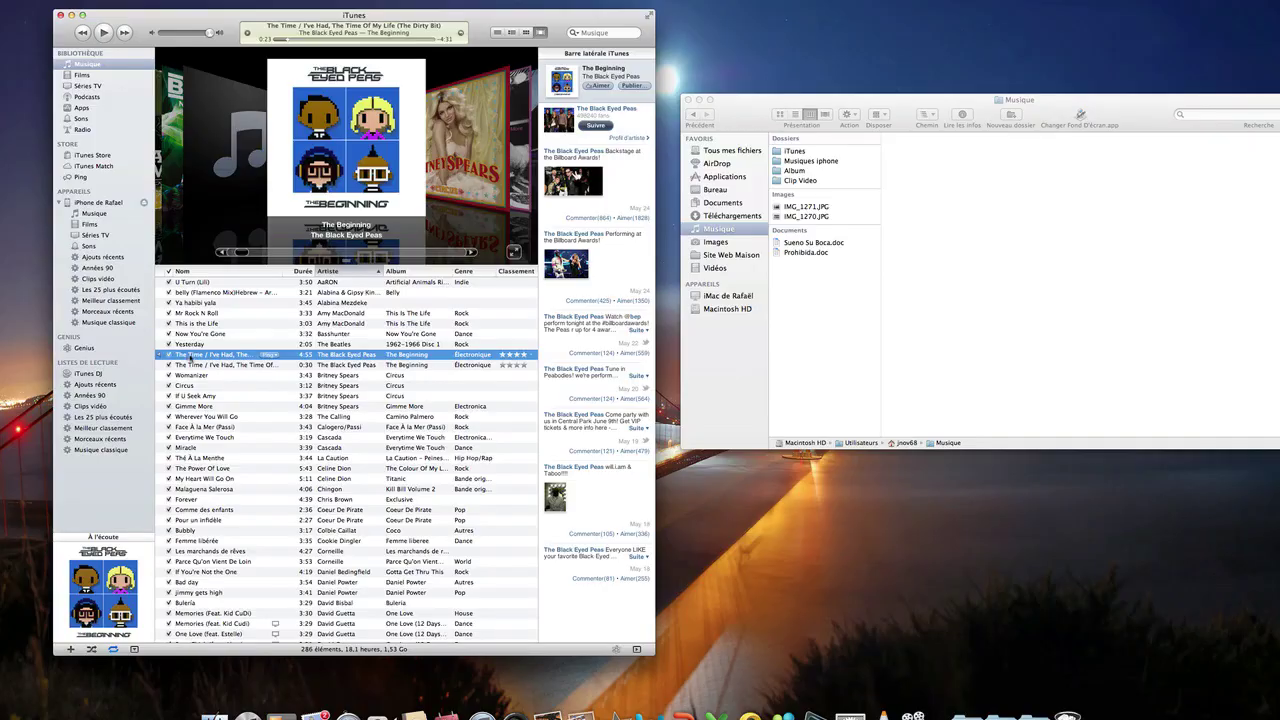
Briefly play the original song and its 30-second AAC copy to check where each one starts
double_click(205, 356)
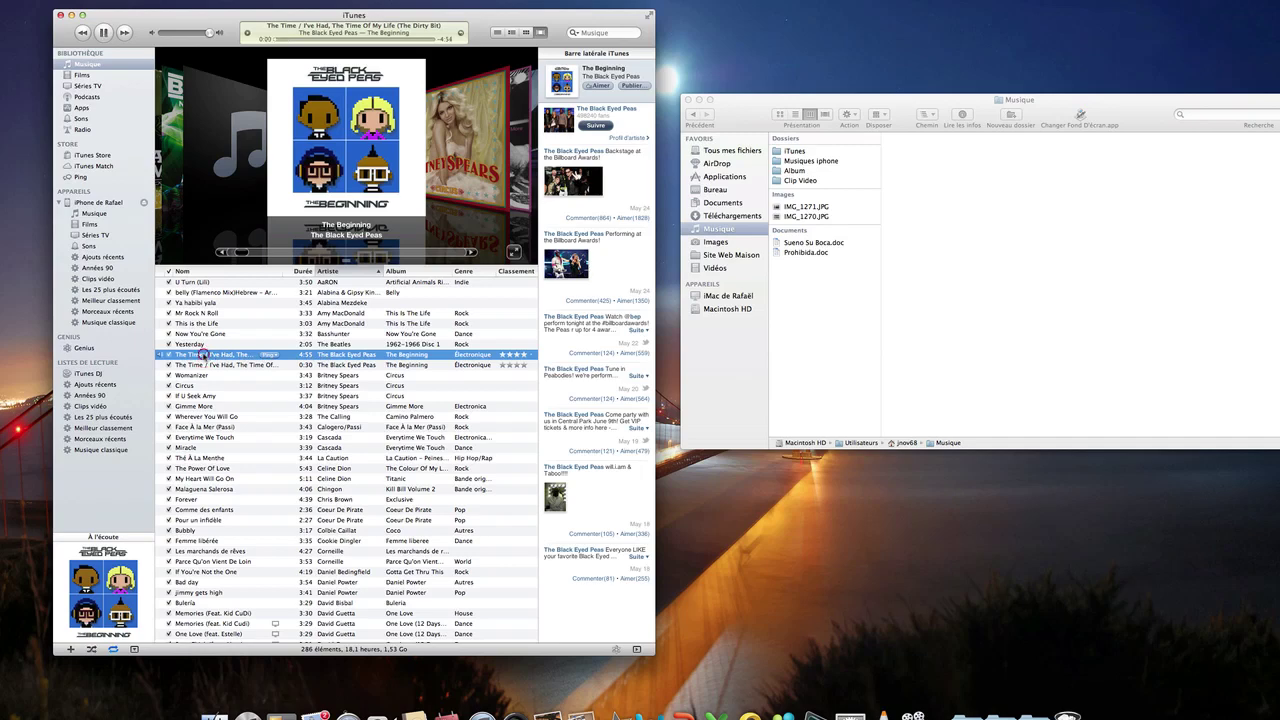
click(103, 32)
double_click(238, 366)
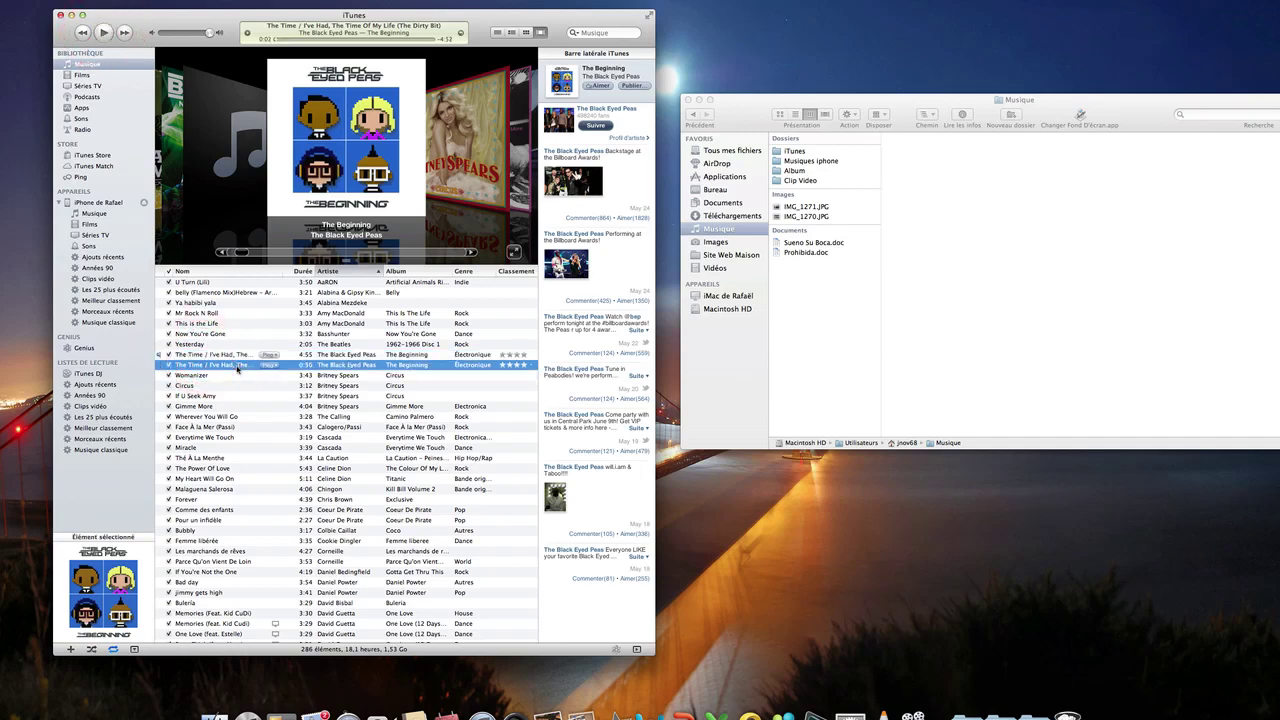
click(103, 32)
Switch to the Finder window and open the iTunes > iTunes Media > Music folder
click(752, 107)
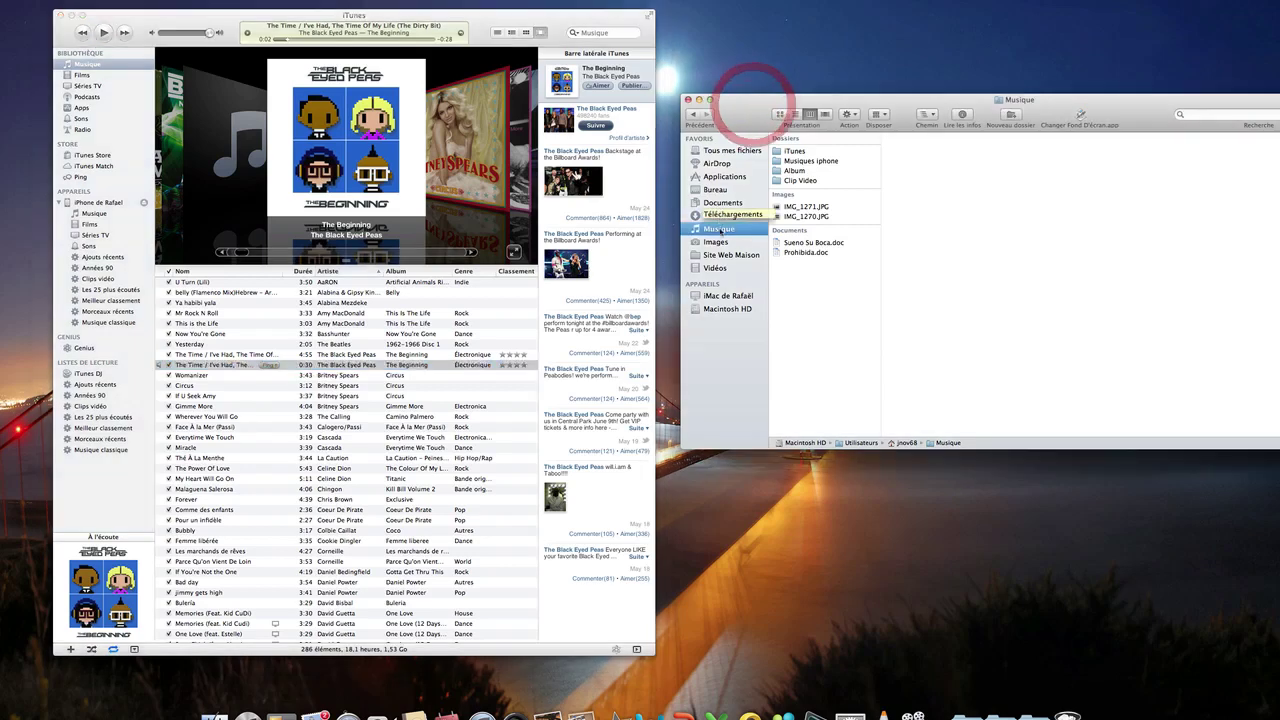
click(789, 151)
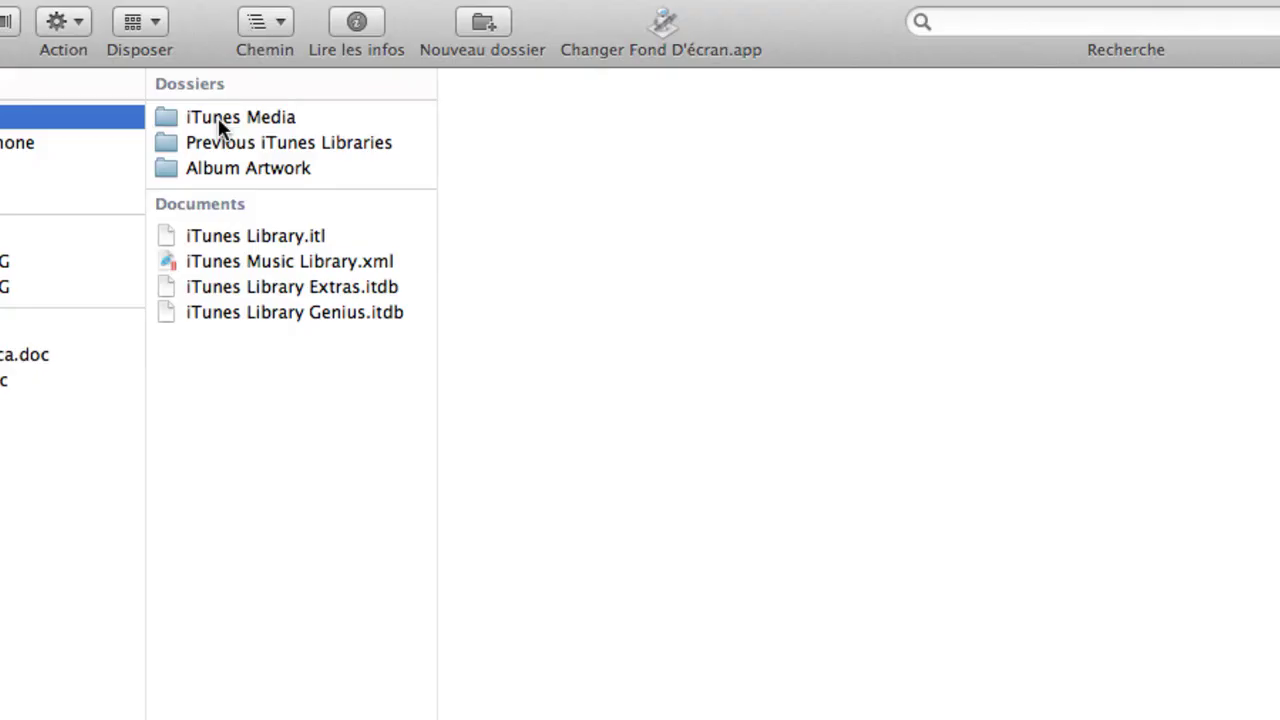
click(220, 120)
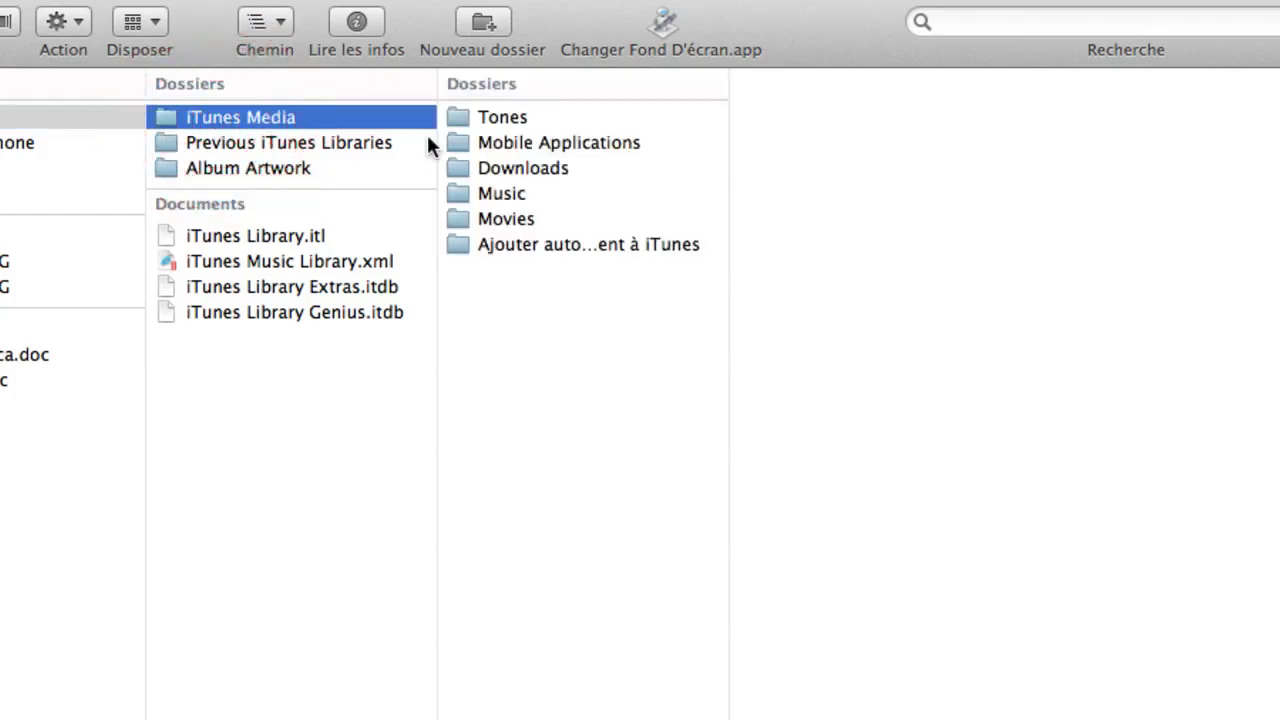
click(491, 192)
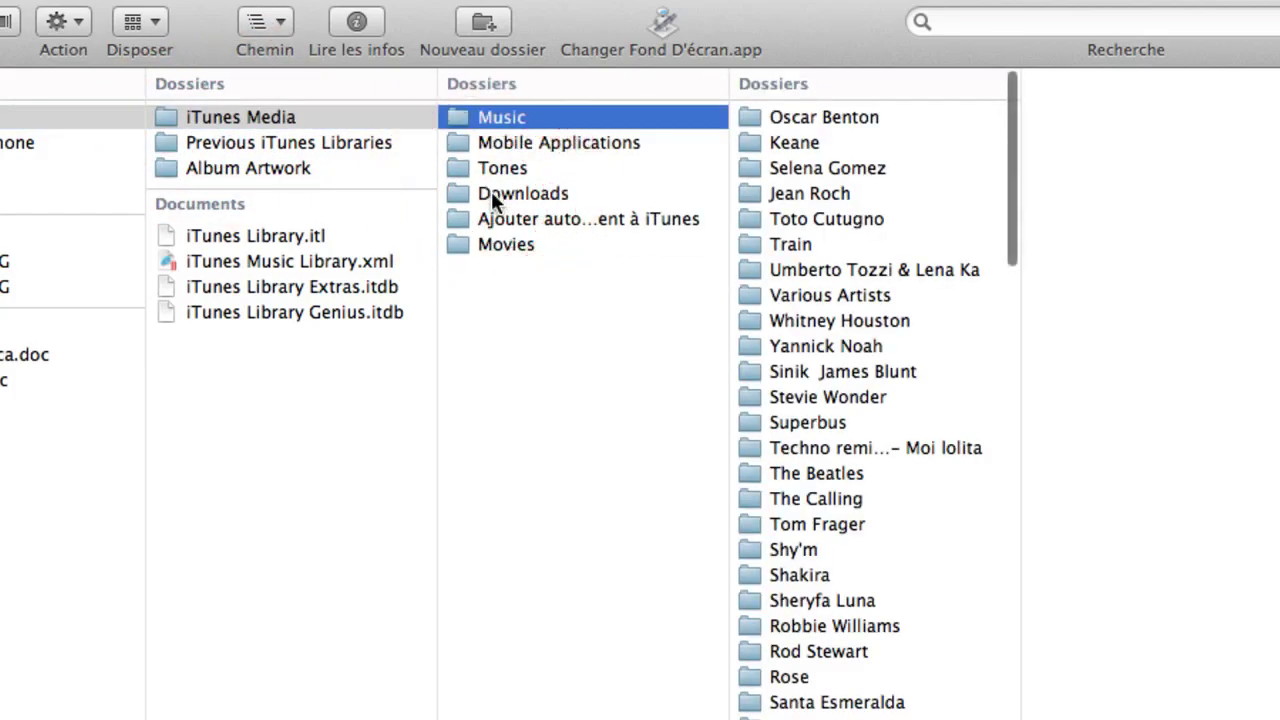
Look through the artist folders inside Music for The Black Eyed Peas
scroll(823, 200, down, 15)
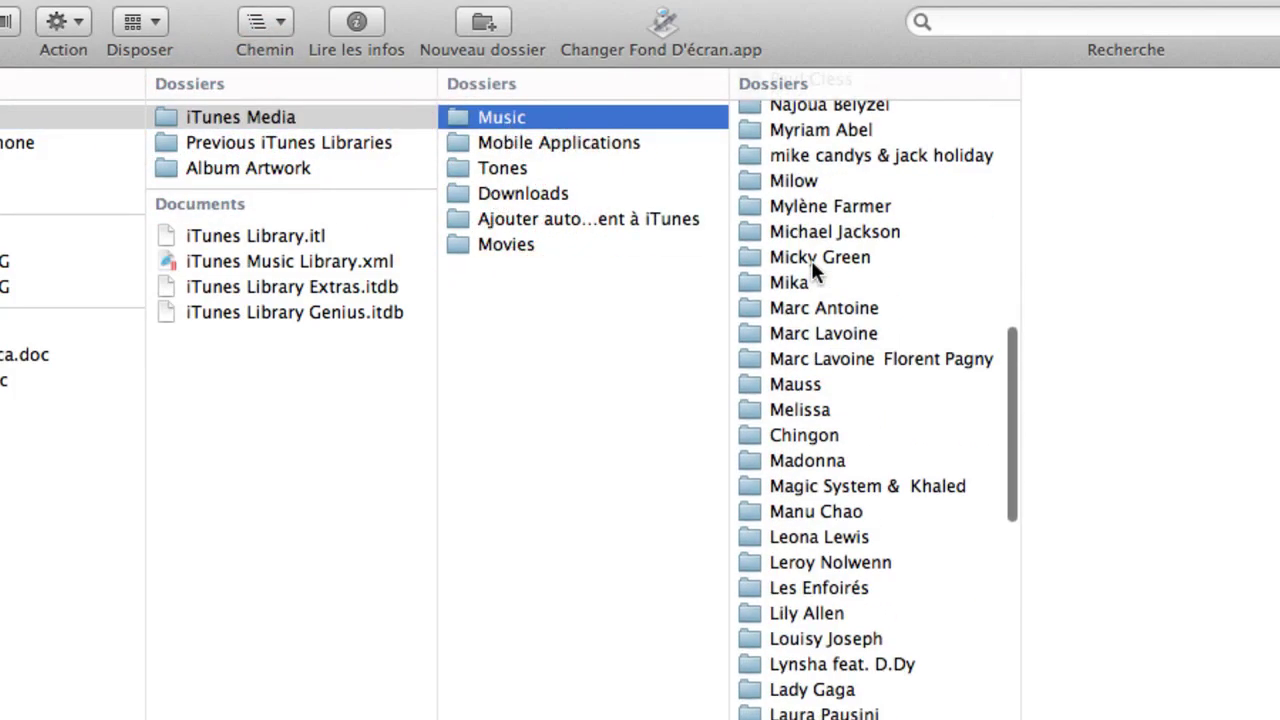
scroll(814, 305, down, 5)
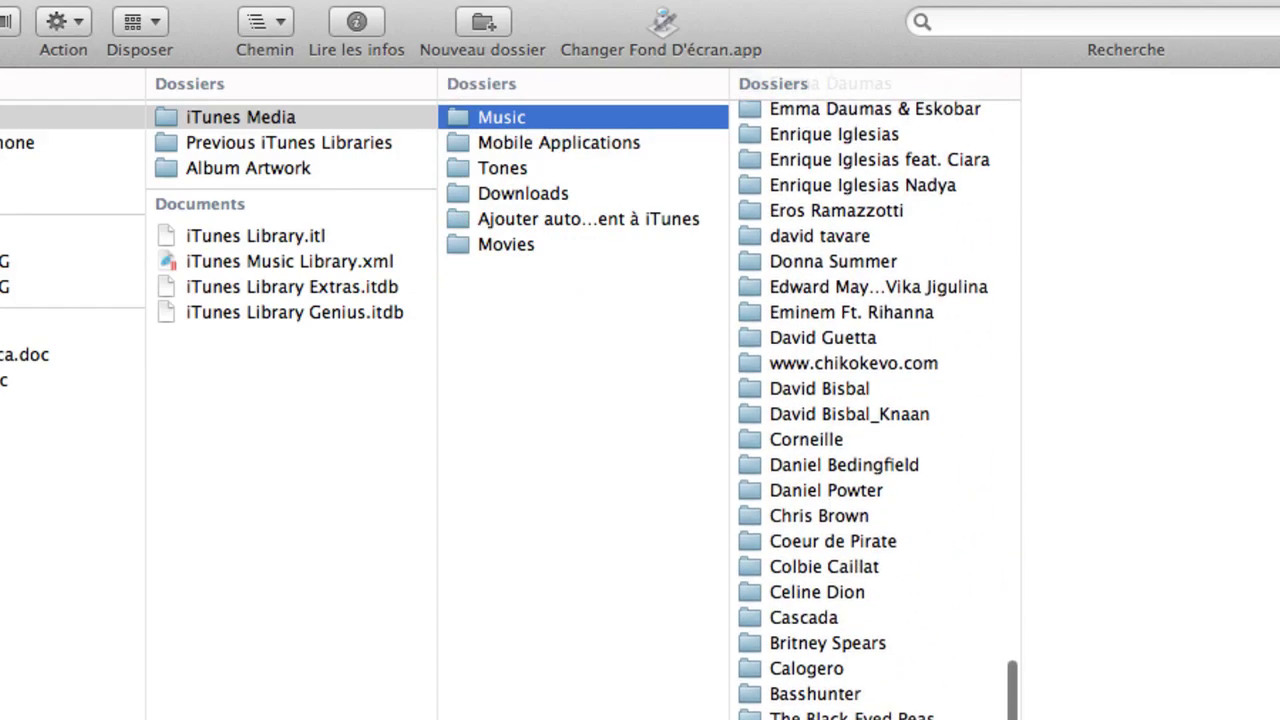
scroll(850, 510, up, 10)
scroll(903, 236, up, 8)
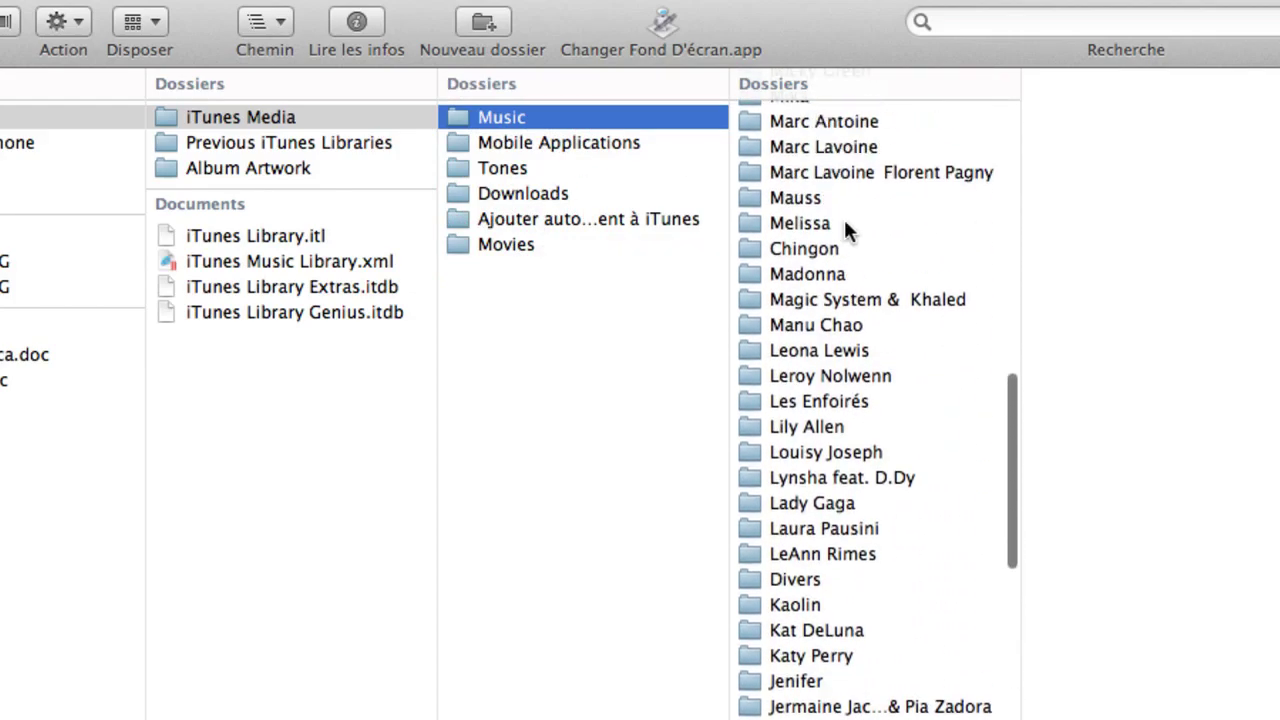
scroll(844, 230, up, 2)
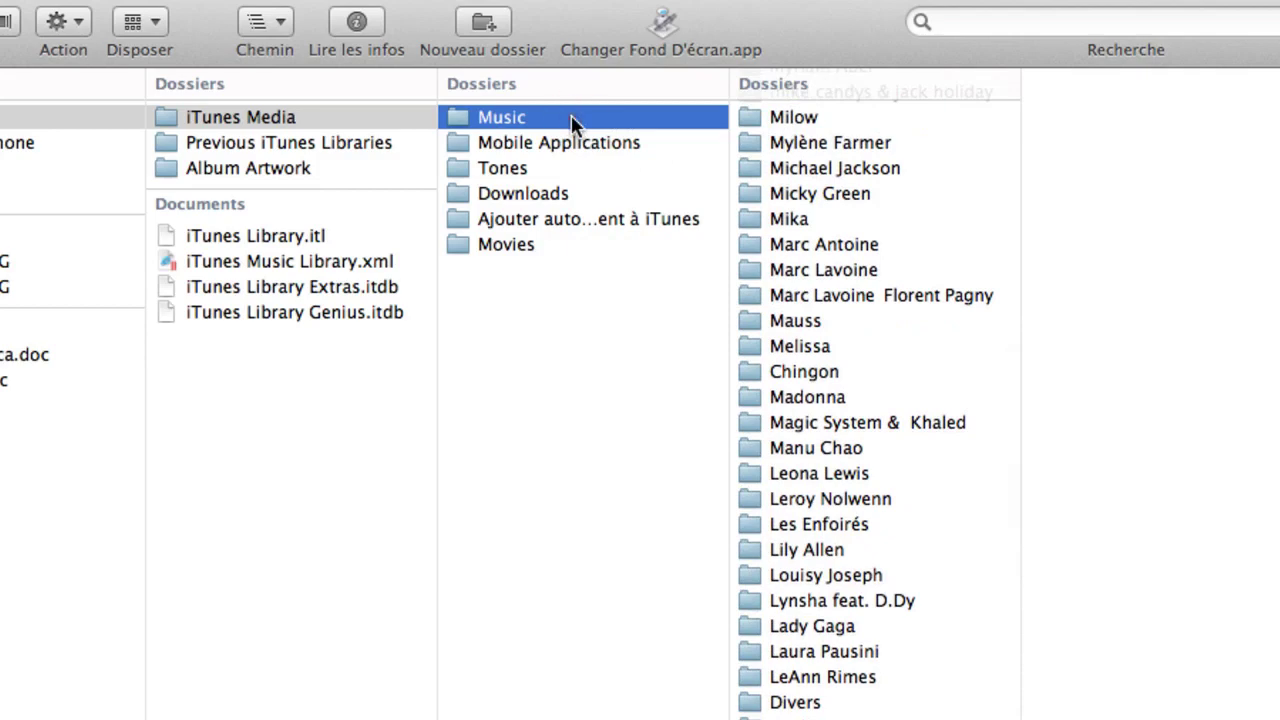
scroll(891, 206, up, 8)
scroll(888, 205, up, 3)
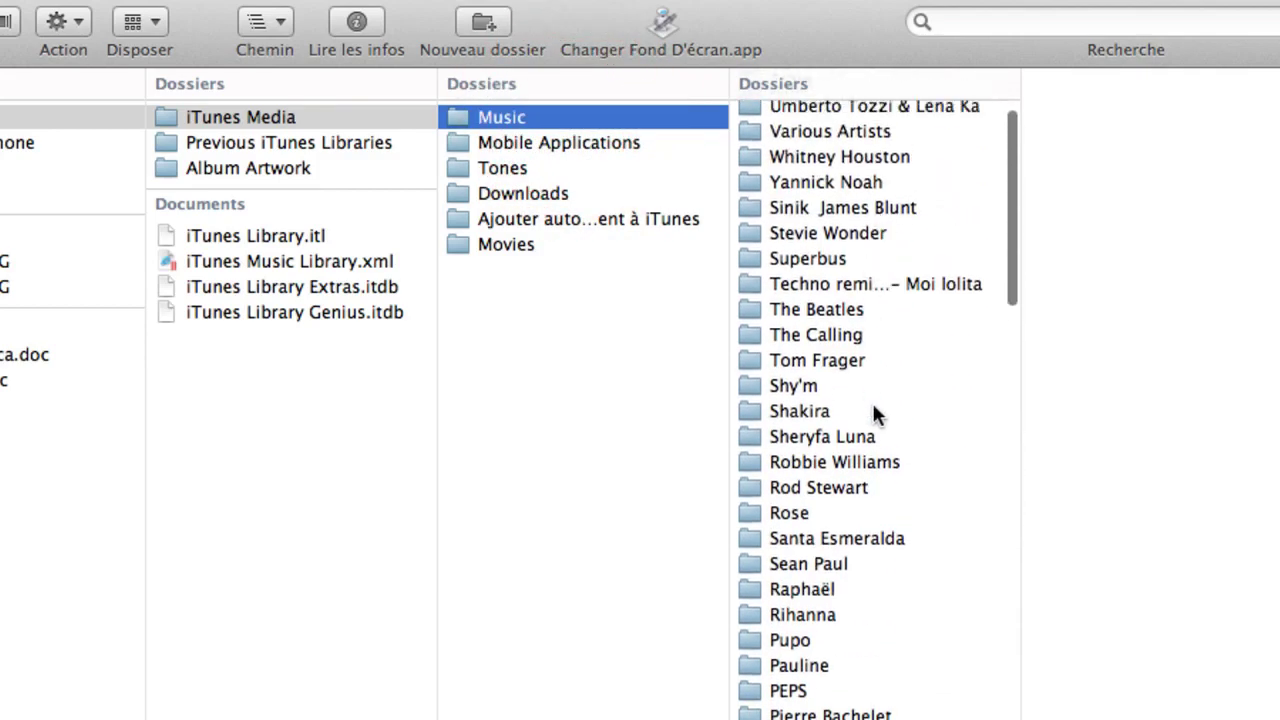
scroll(873, 410, up, 2)
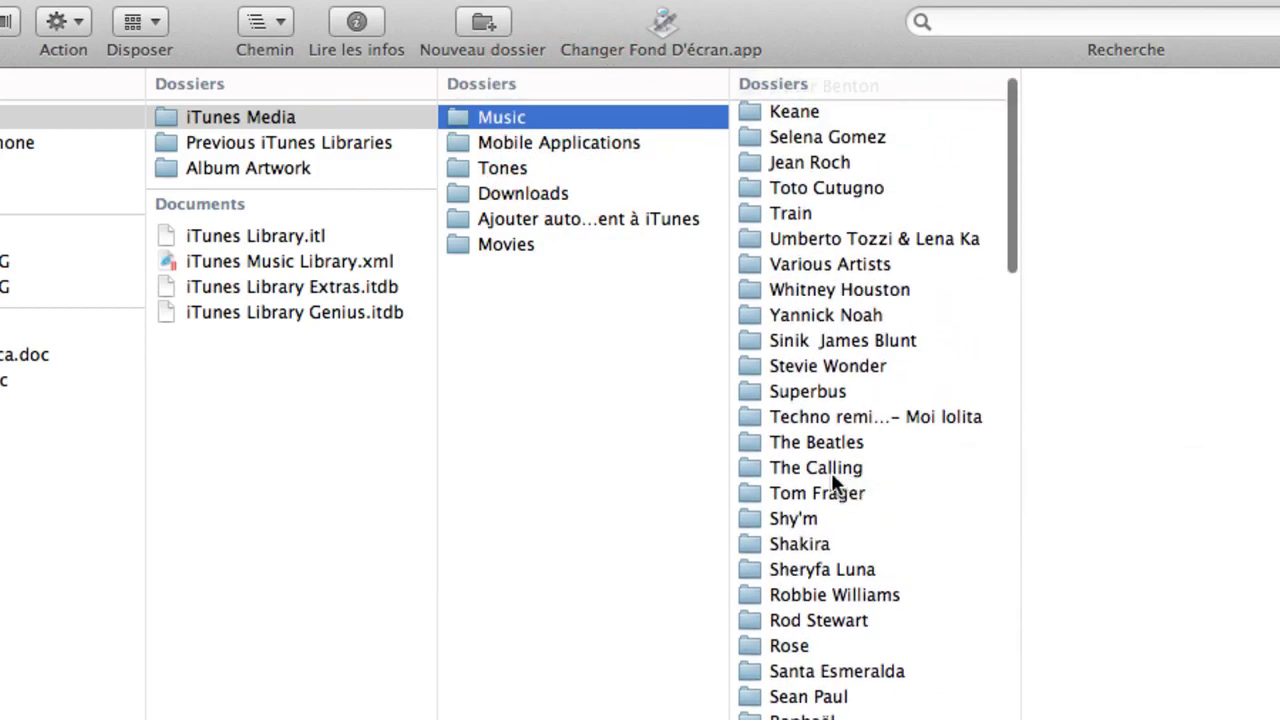
scroll(856, 531, up, 1)
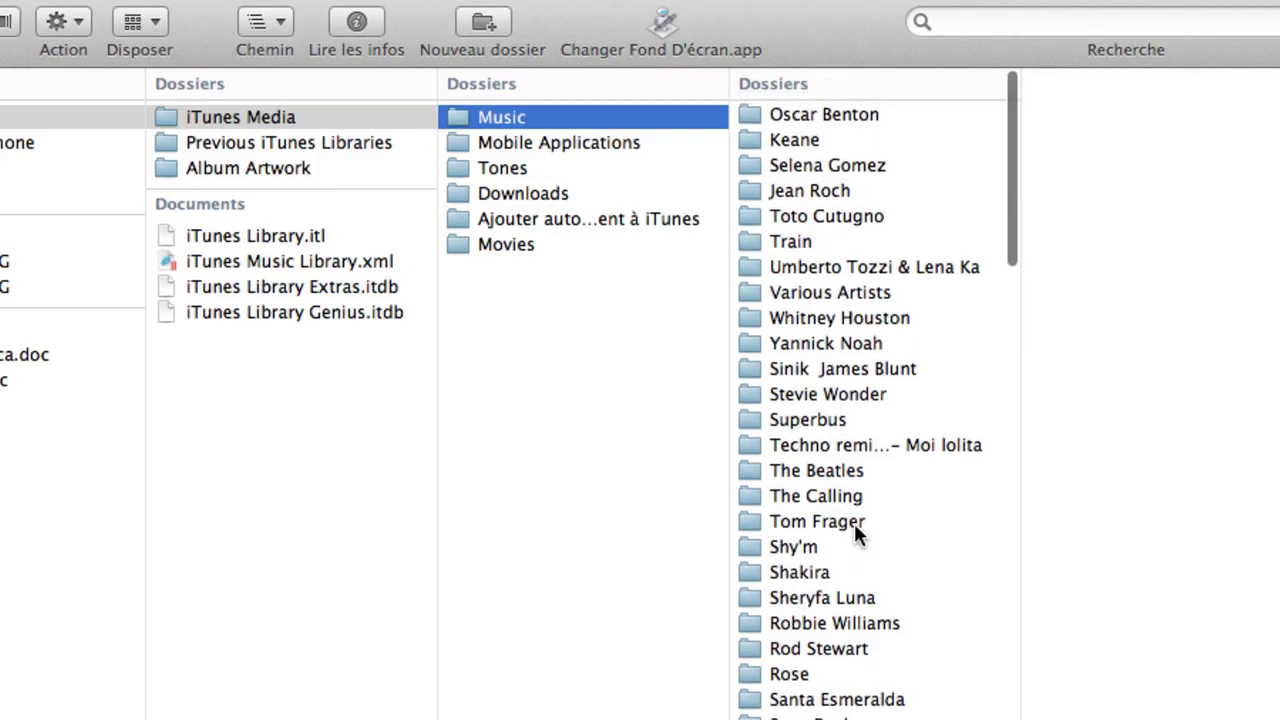
Arrange the folder contents alphabetically without type groups, and open The Black Eyed Peas folder
click(164, 24)
click(836, 56)
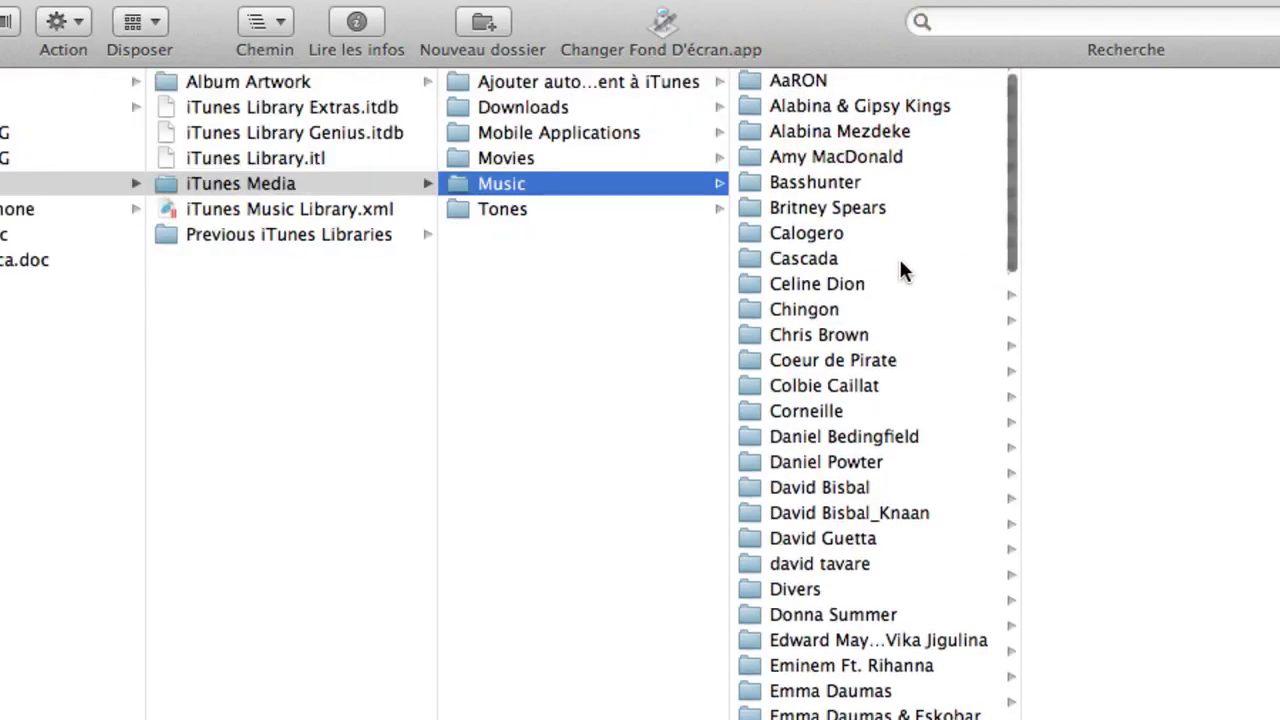
scroll(929, 429, down, 20)
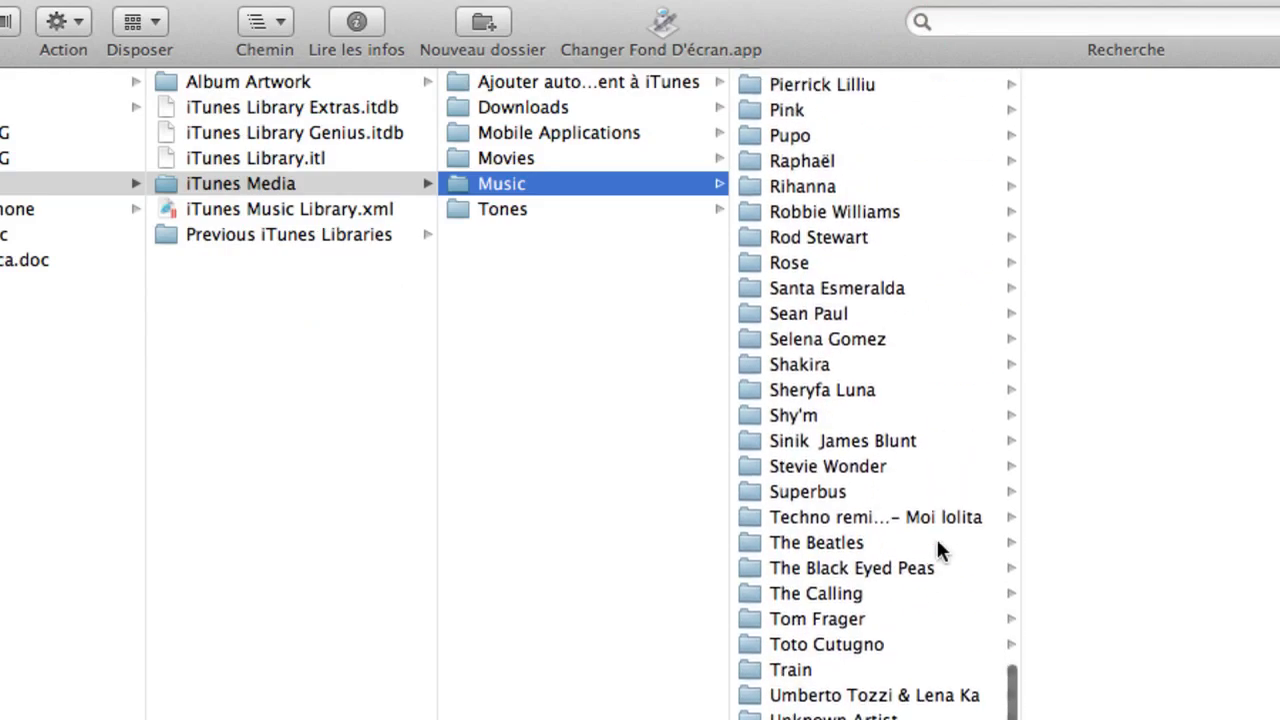
scroll(937, 543, up, 1)
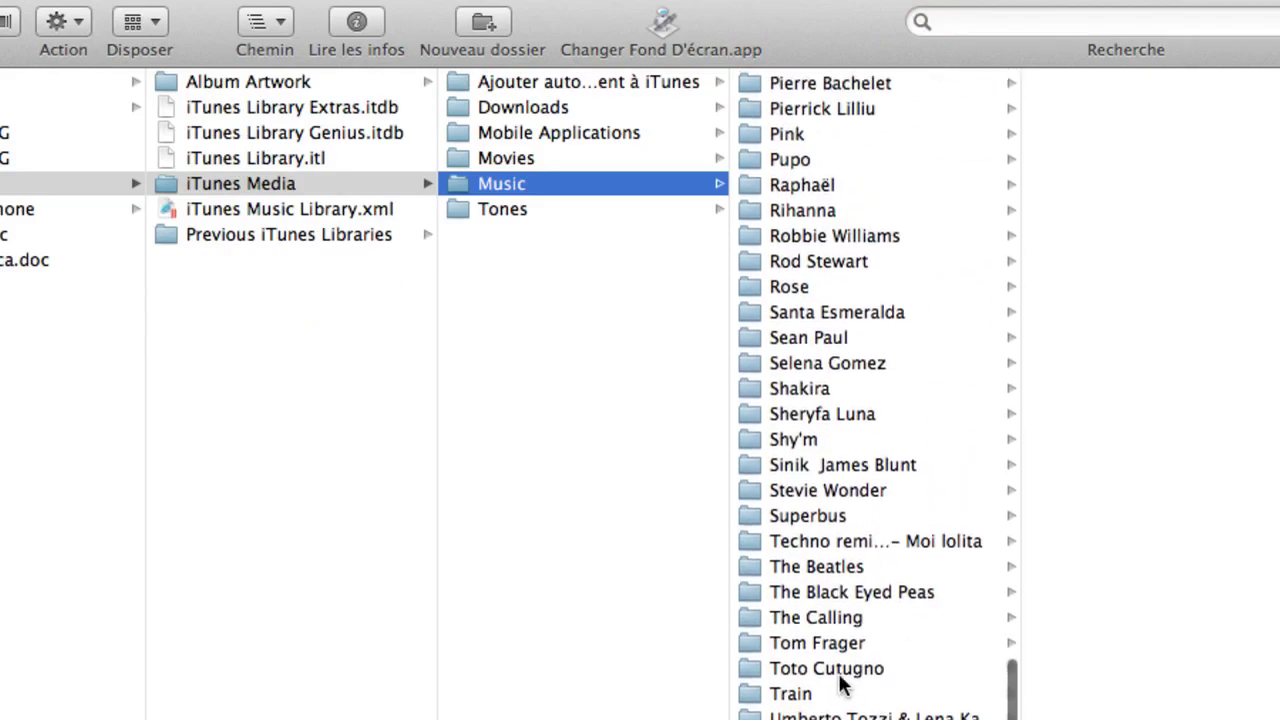
click(828, 595)
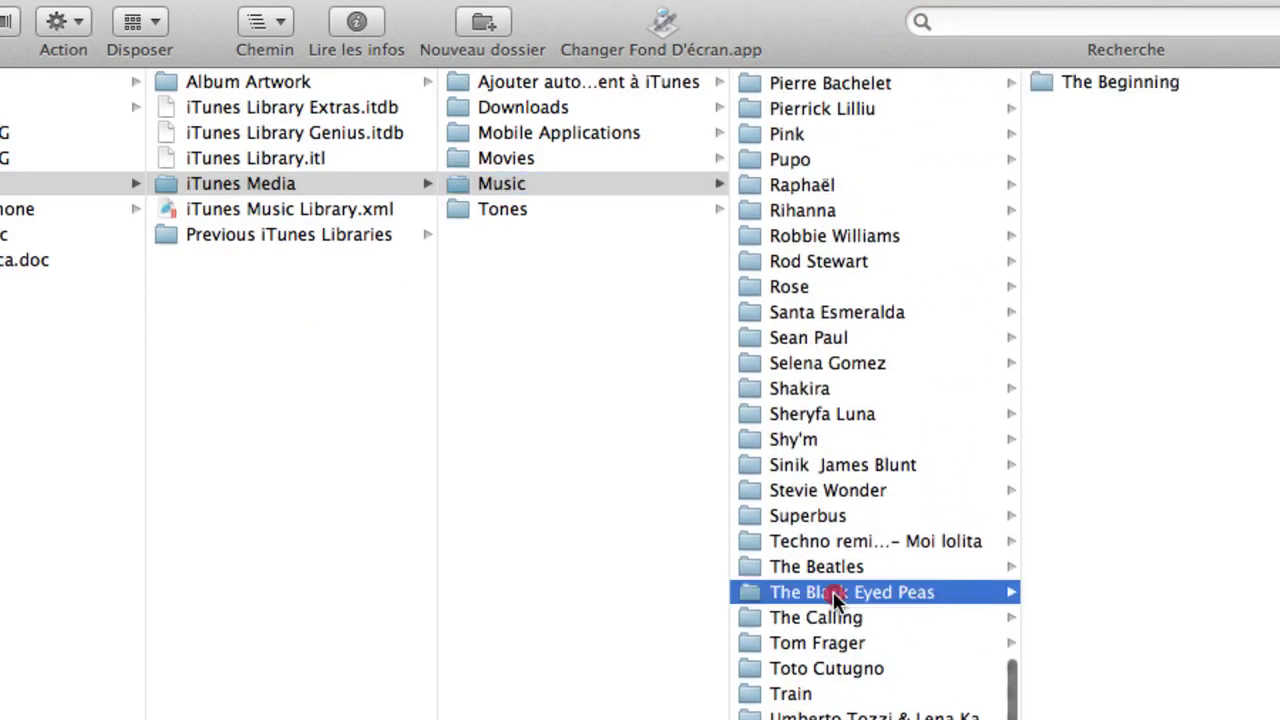
Open The Beginning album folder and select the song's .m4a copy
click(1148, 82)
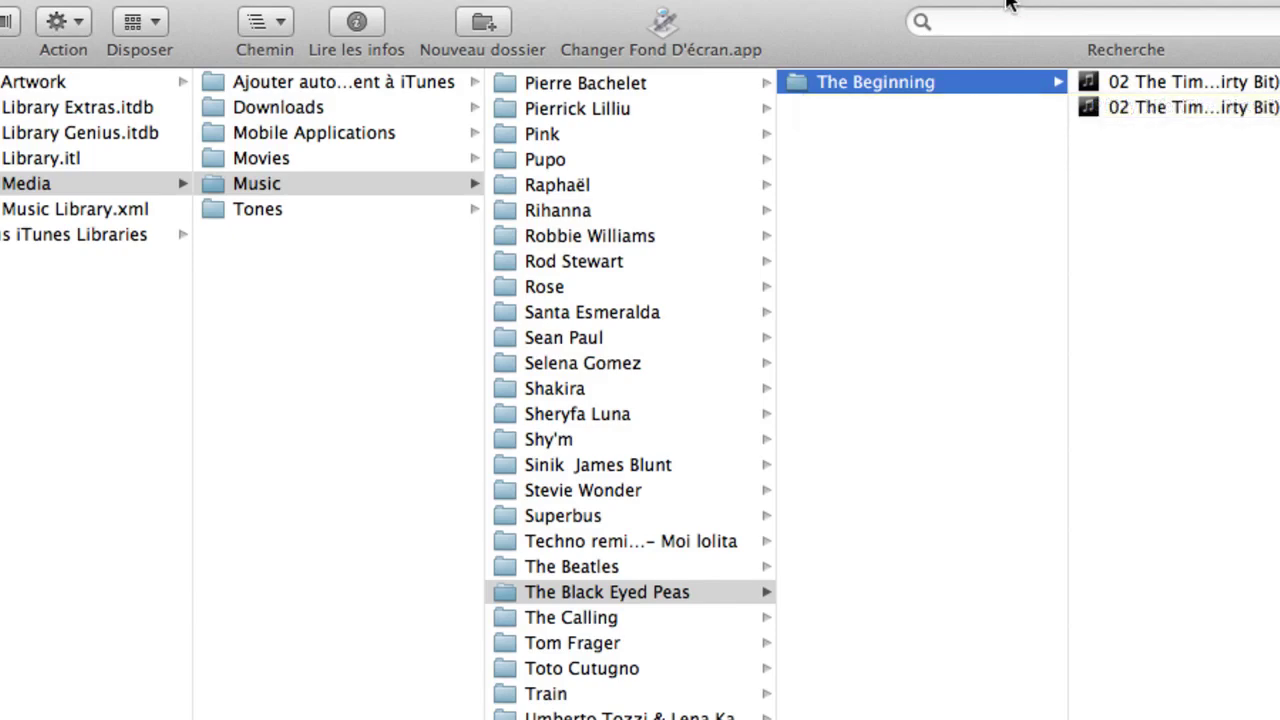
drag(1008, 1, 990, 1)
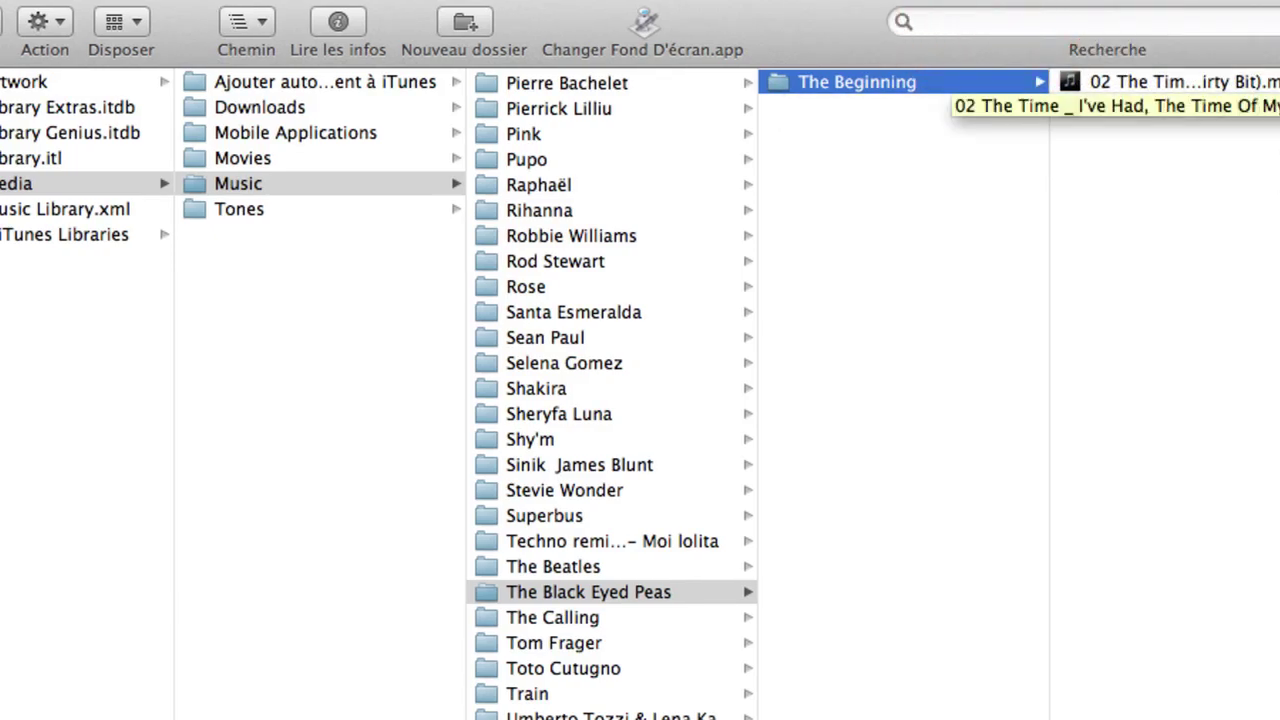
click(1243, 88)
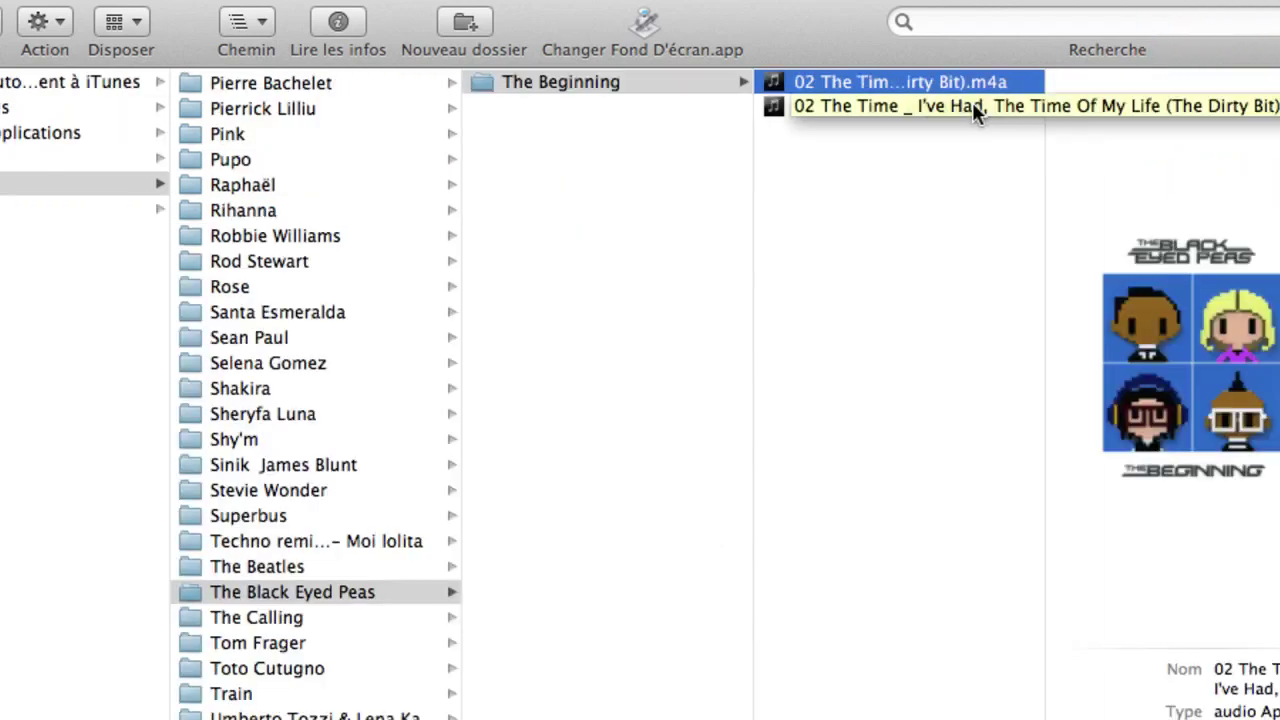
click(1011, 89)
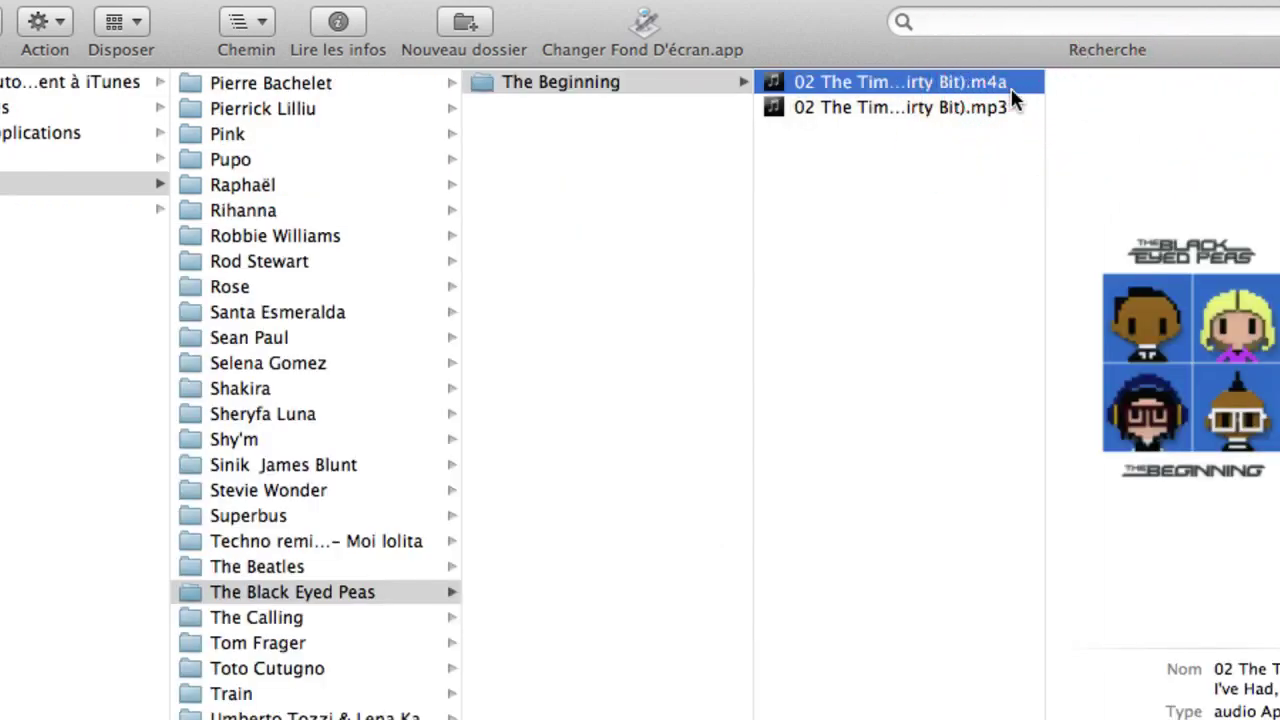
Change the selected song copy's file extension to .m4r and accept the use of the new extension
click(1005, 83)
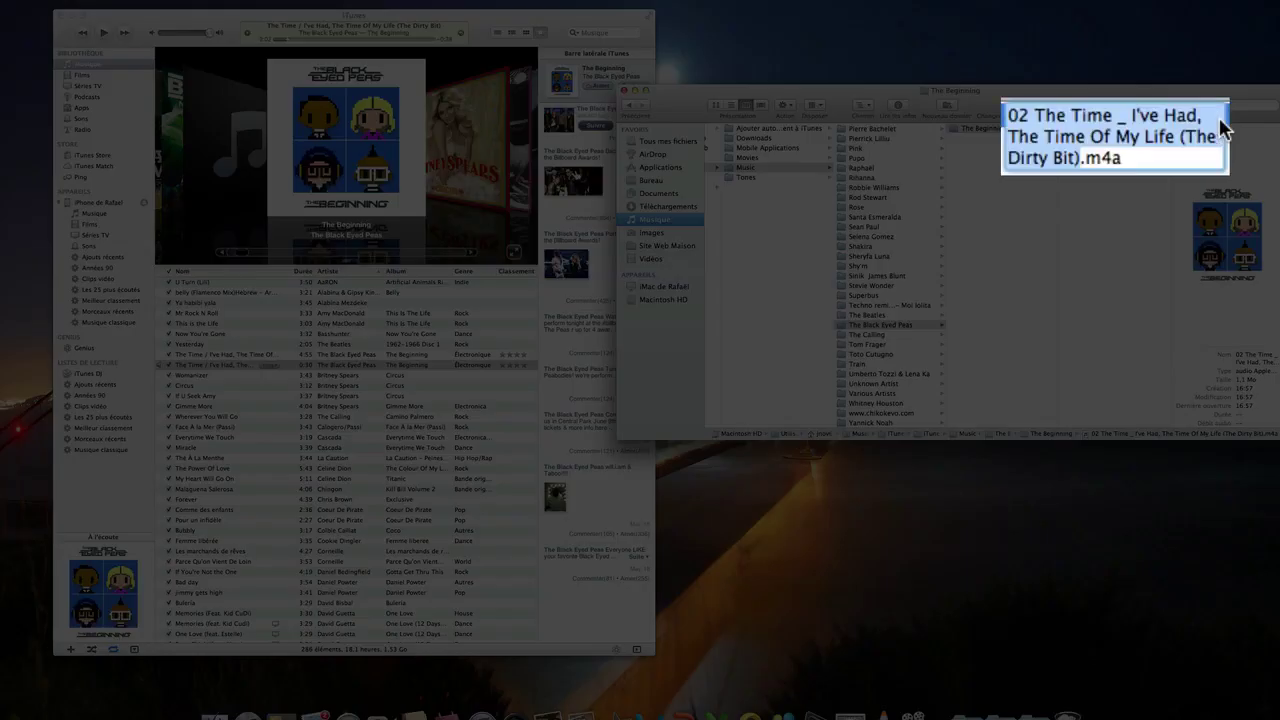
click(1131, 160)
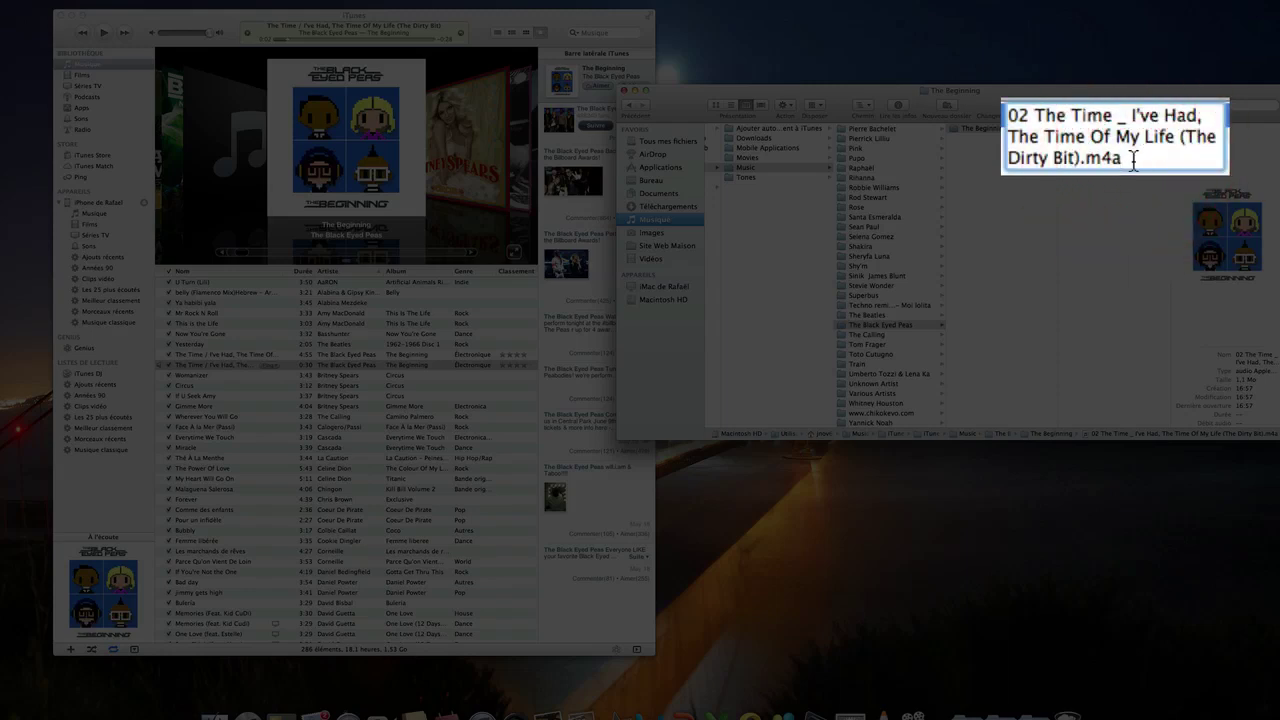
key(BackSpace)
text(r)
click(1097, 172)
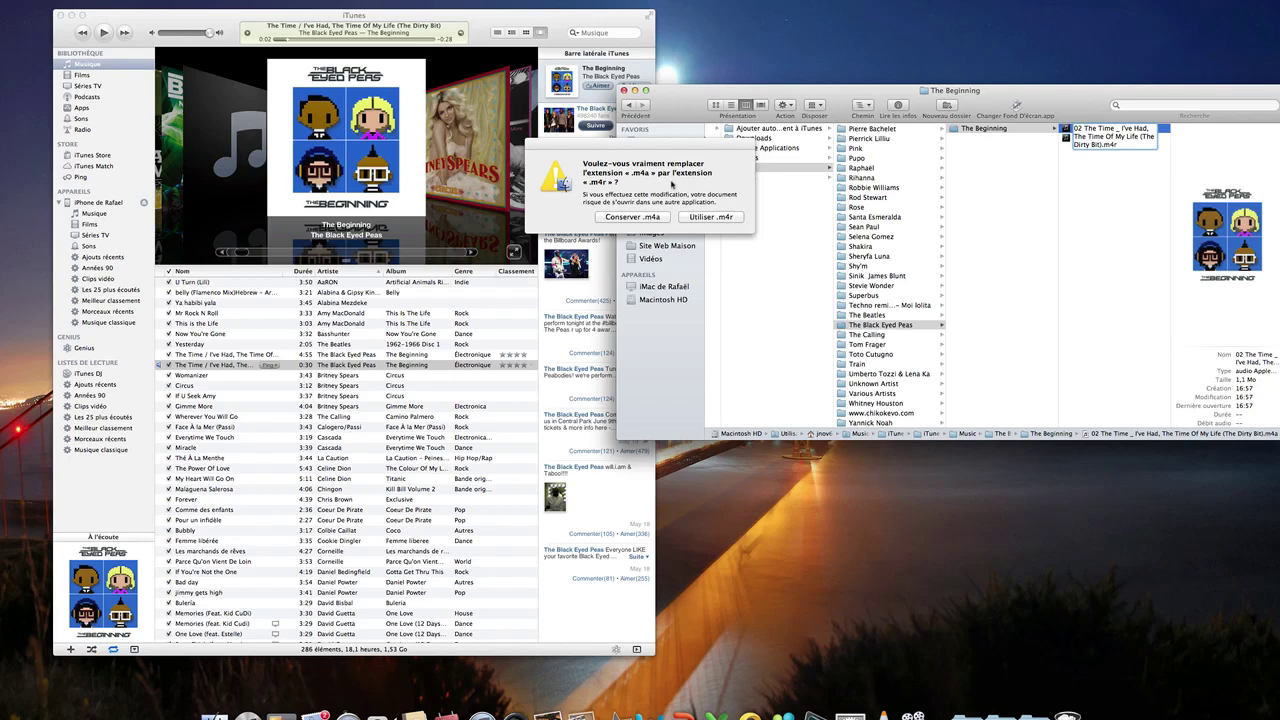
click(697, 218)
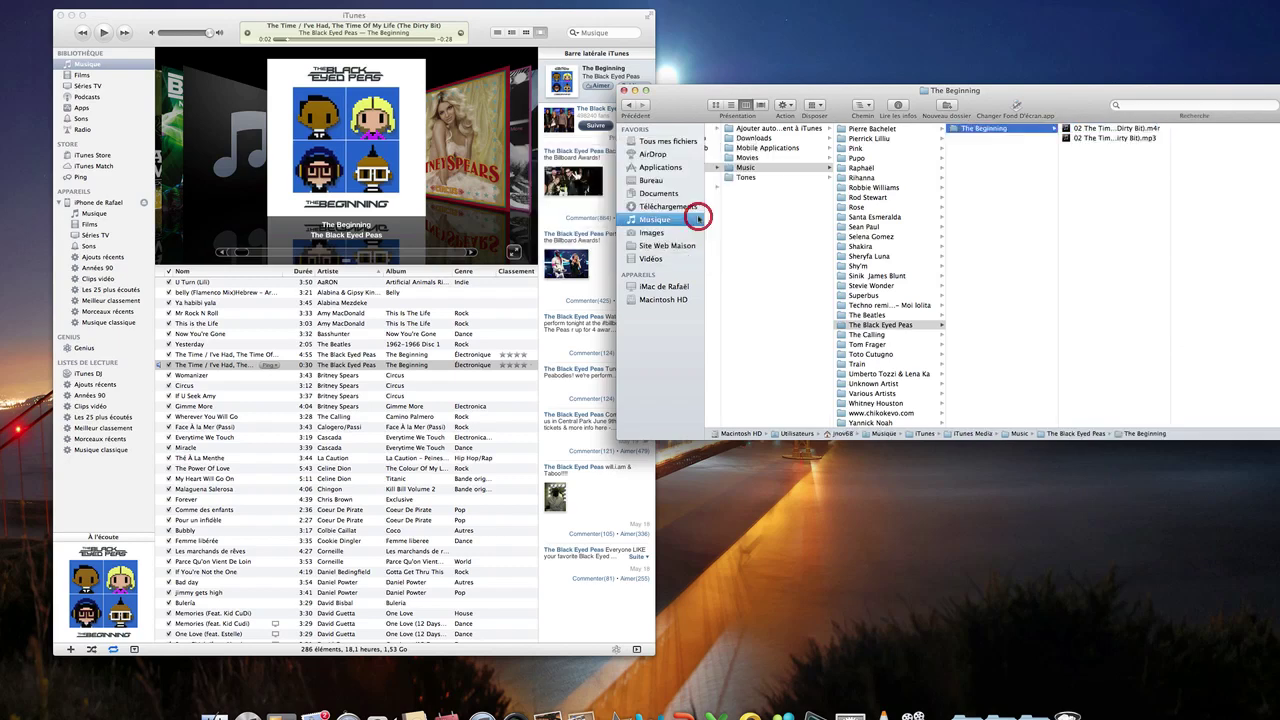
Move the .m4r file from The Beginning folder into the Tones folder of iTunes Media
click(1120, 128)
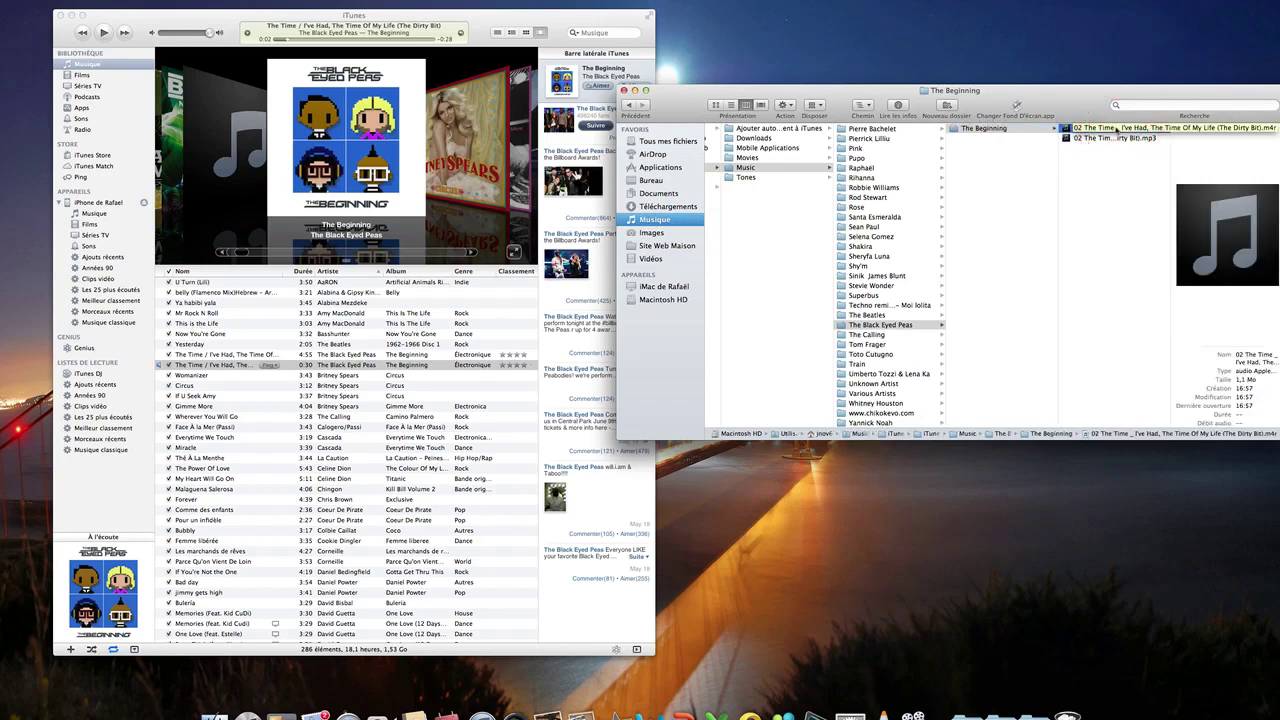
drag(1060, 91, 1119, 84)
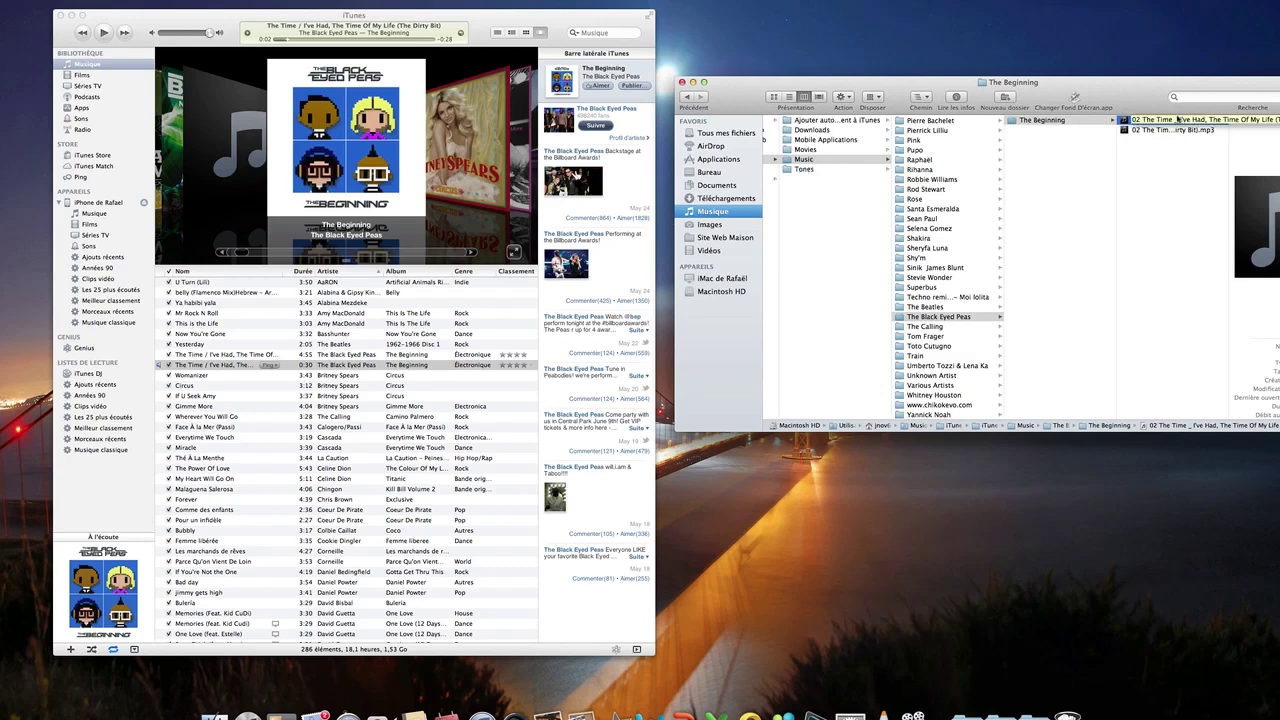
drag(1135, 121, 802, 170)
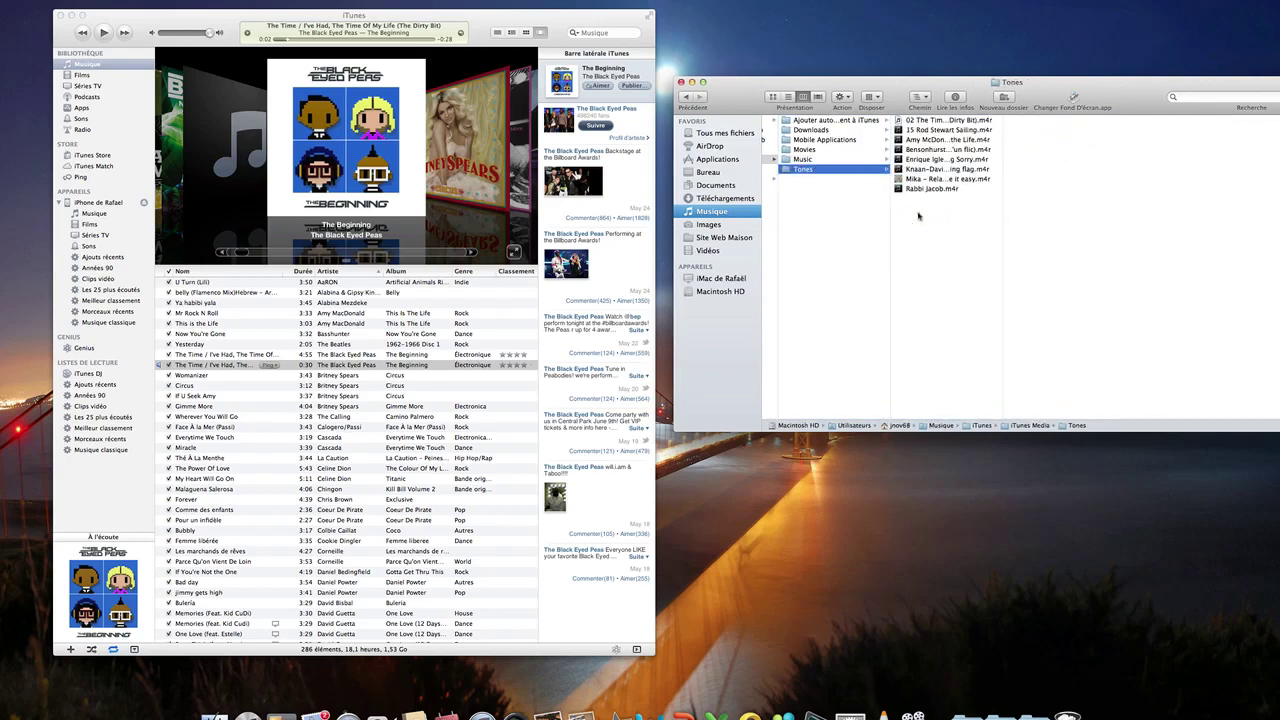
Play the .m4r file from the Tones folder briefly in iTunes and pause it
double_click(940, 121)
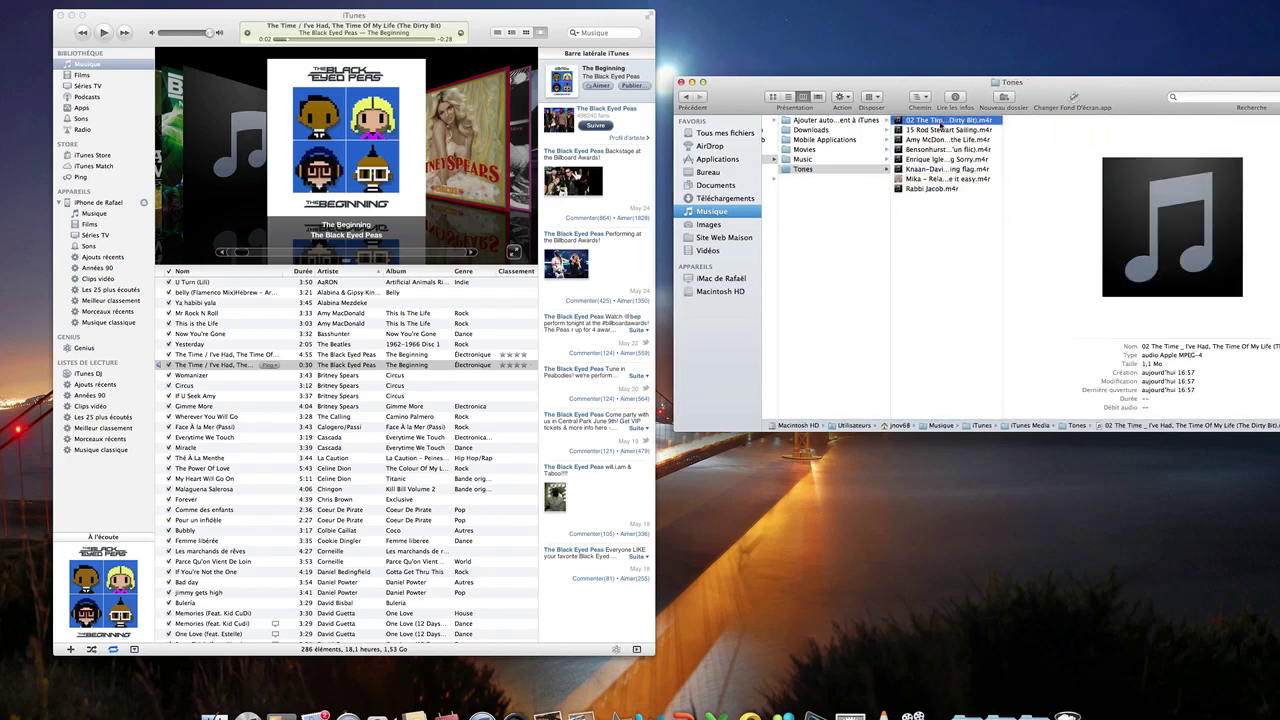
click(796, 159)
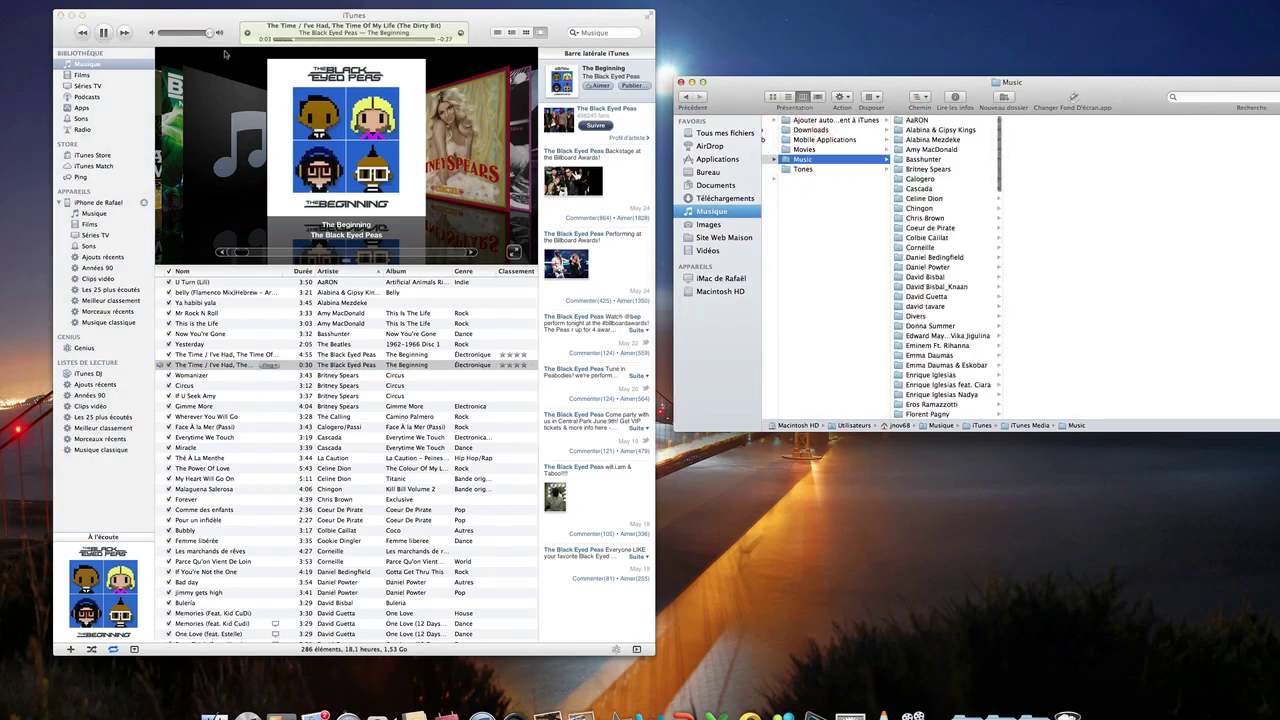
click(104, 33)
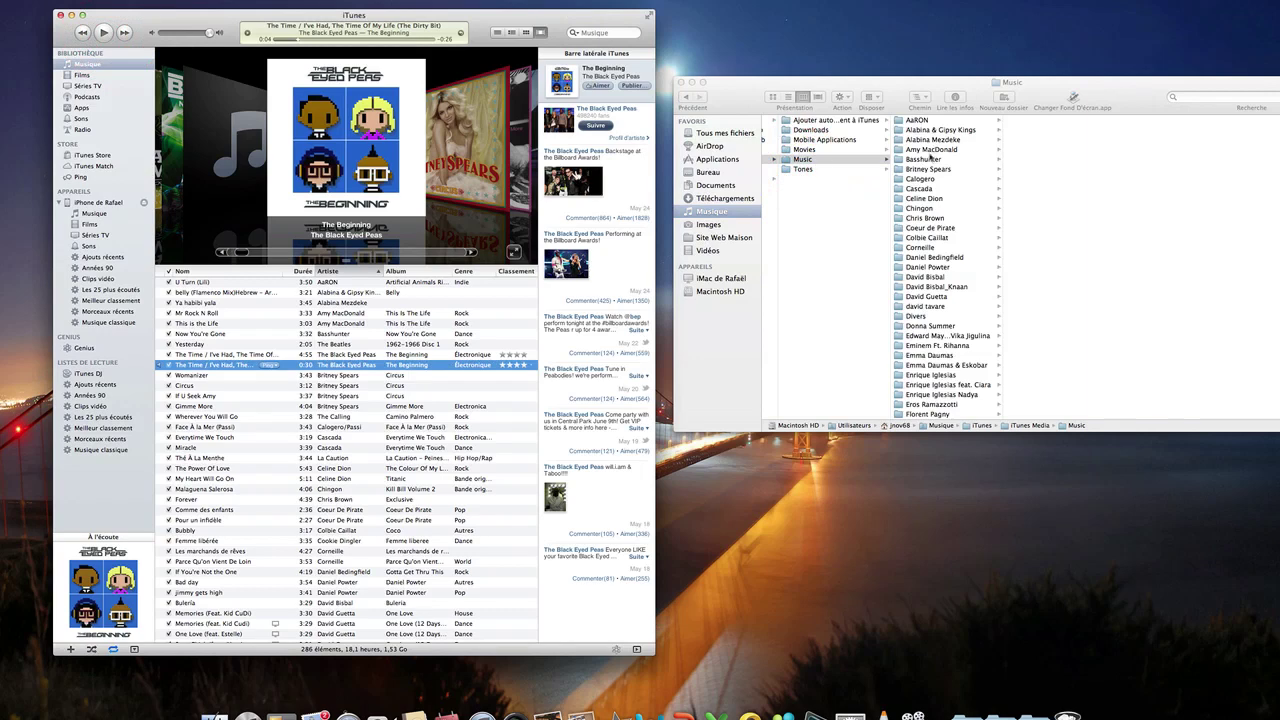
Go back to the The Black Eyed Peas > The Beginning folder inside Music in the Finder window
scroll(930, 157, down, 15)
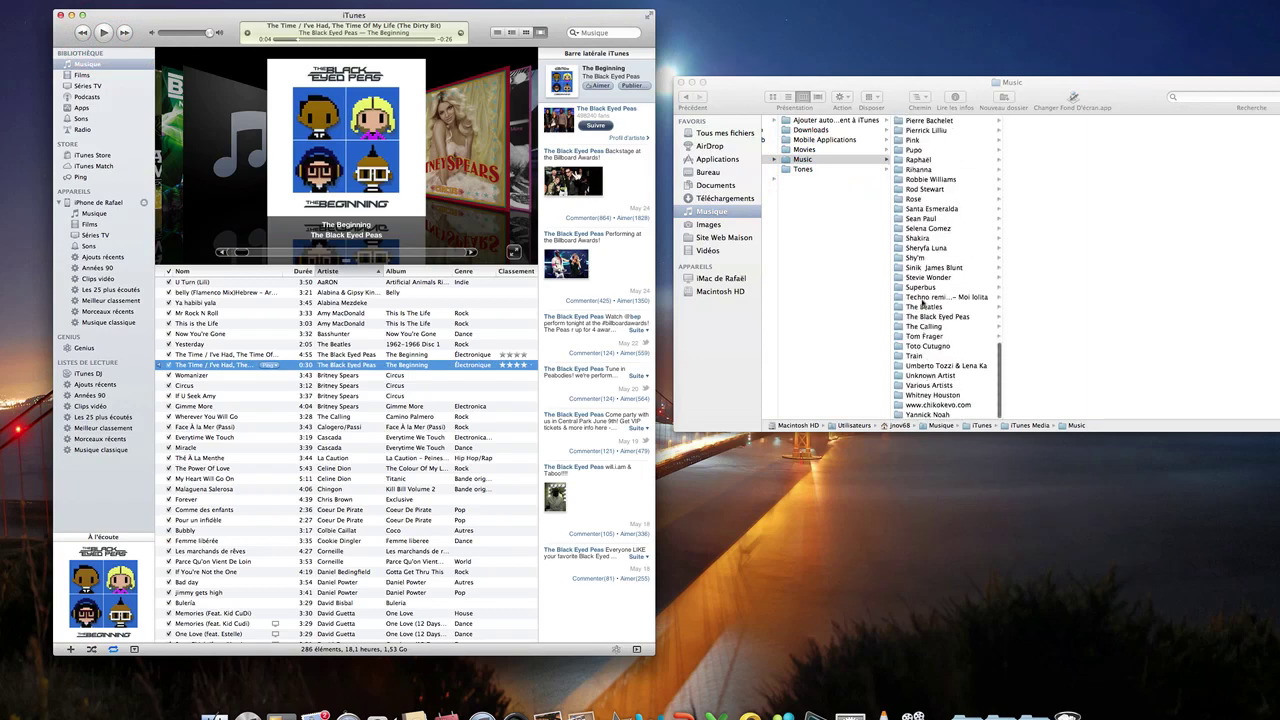
scroll(929, 370, up, 3)
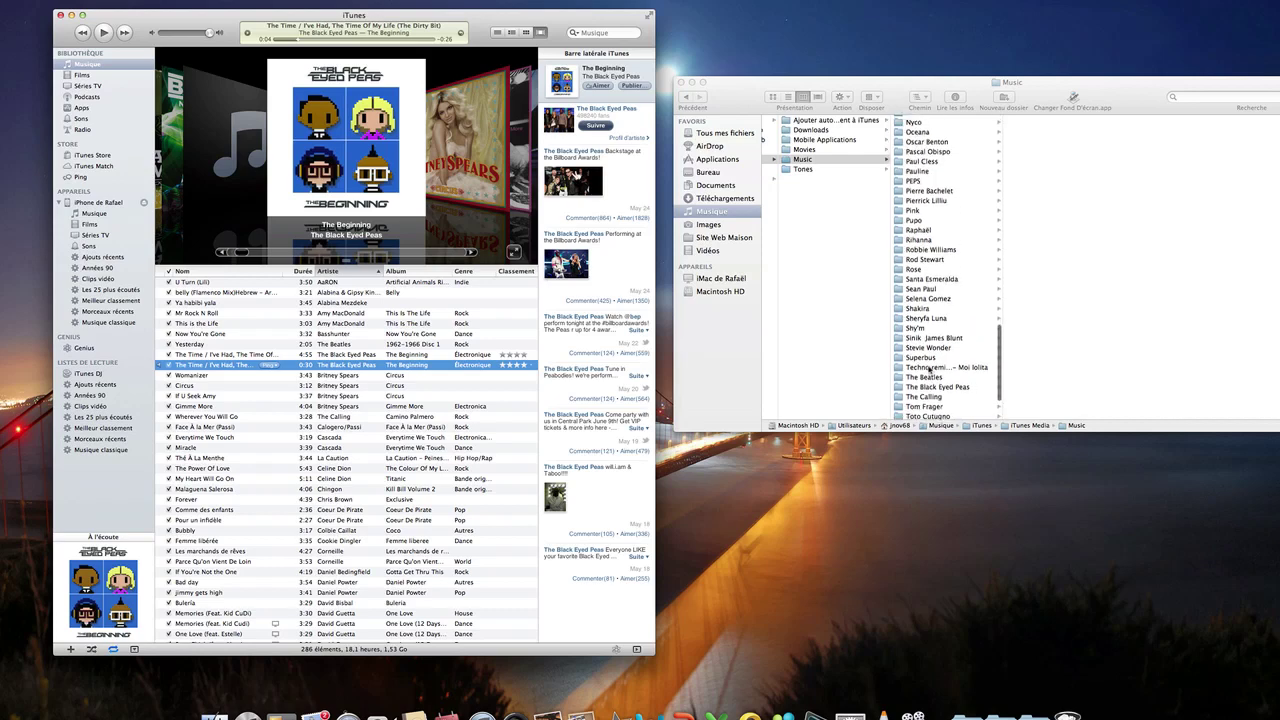
scroll(929, 370, down, 3)
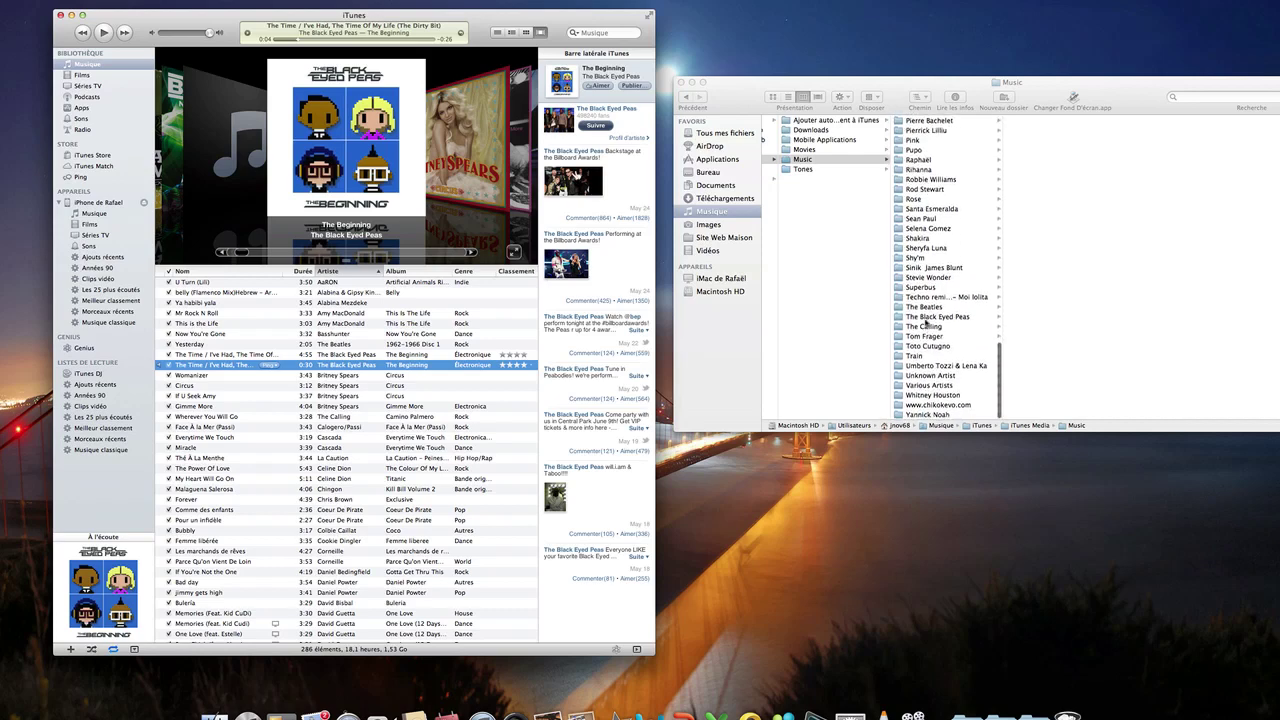
click(930, 317)
click(1038, 124)
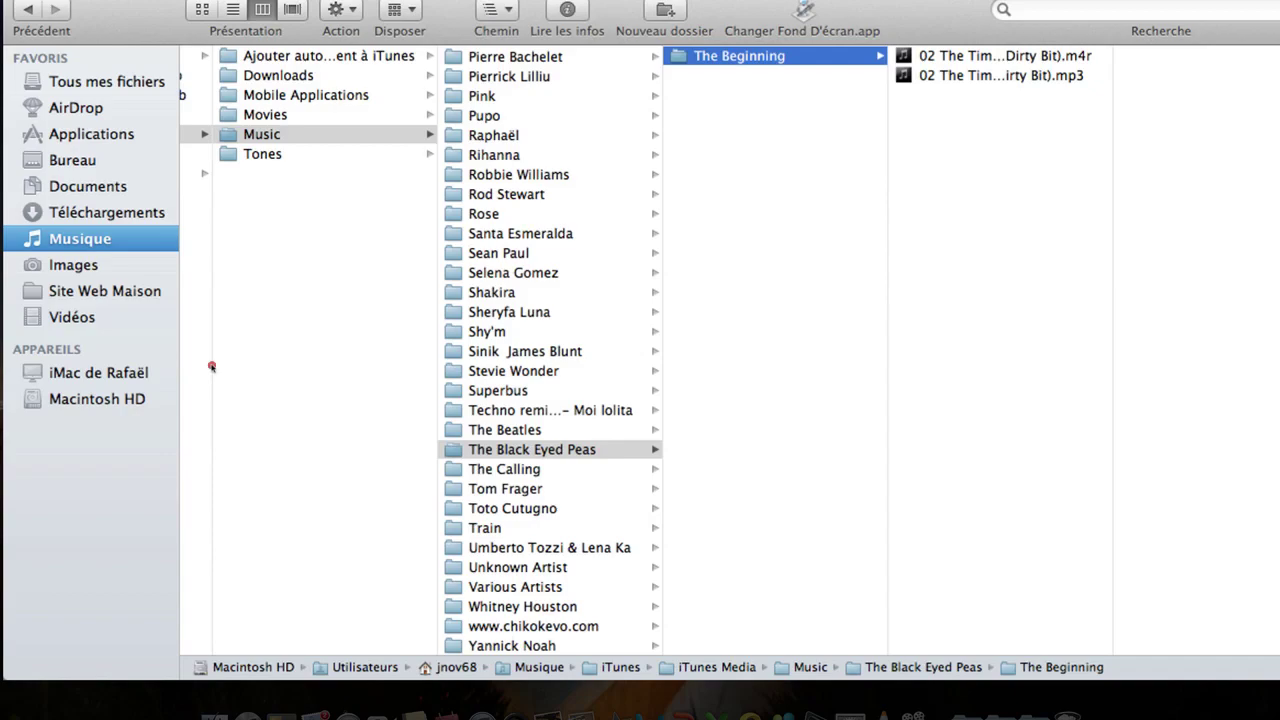
Delete the 30-second version of The Time from the iTunes music library while keeping its file in the iTunes Media folder
click(211, 367)
click(212, 366)
click(258, 428)
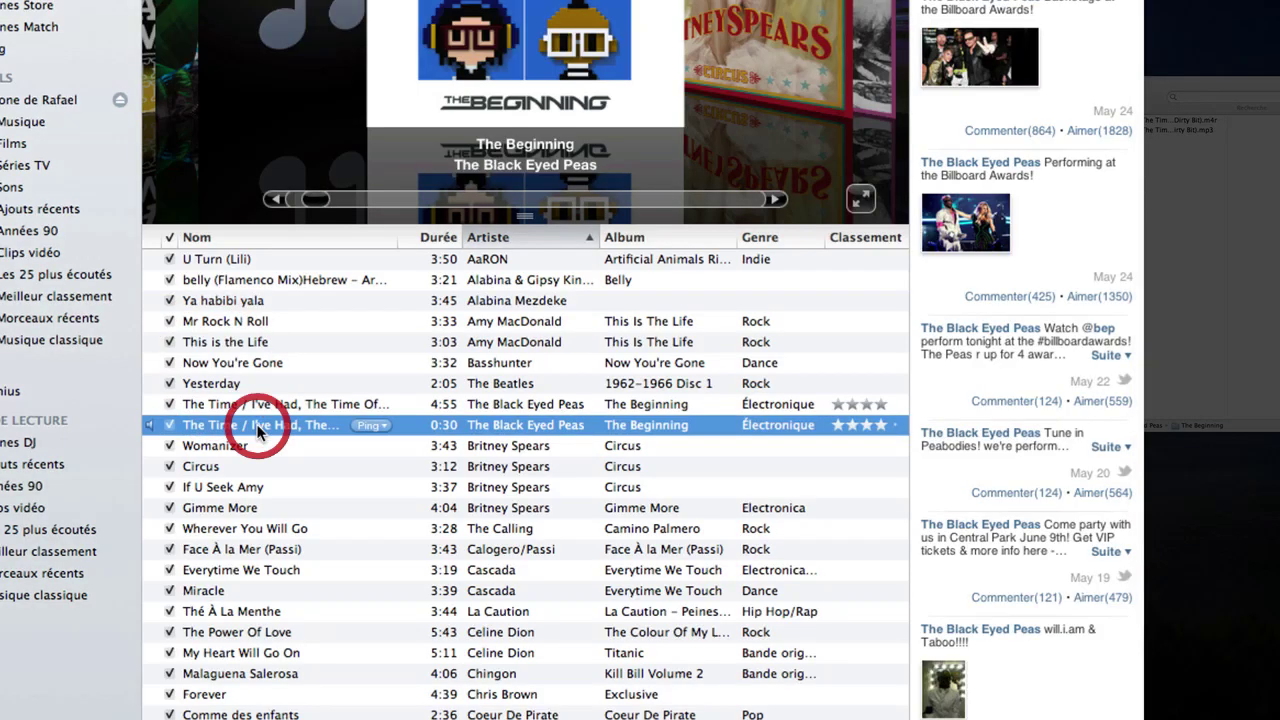
right_click(258, 428)
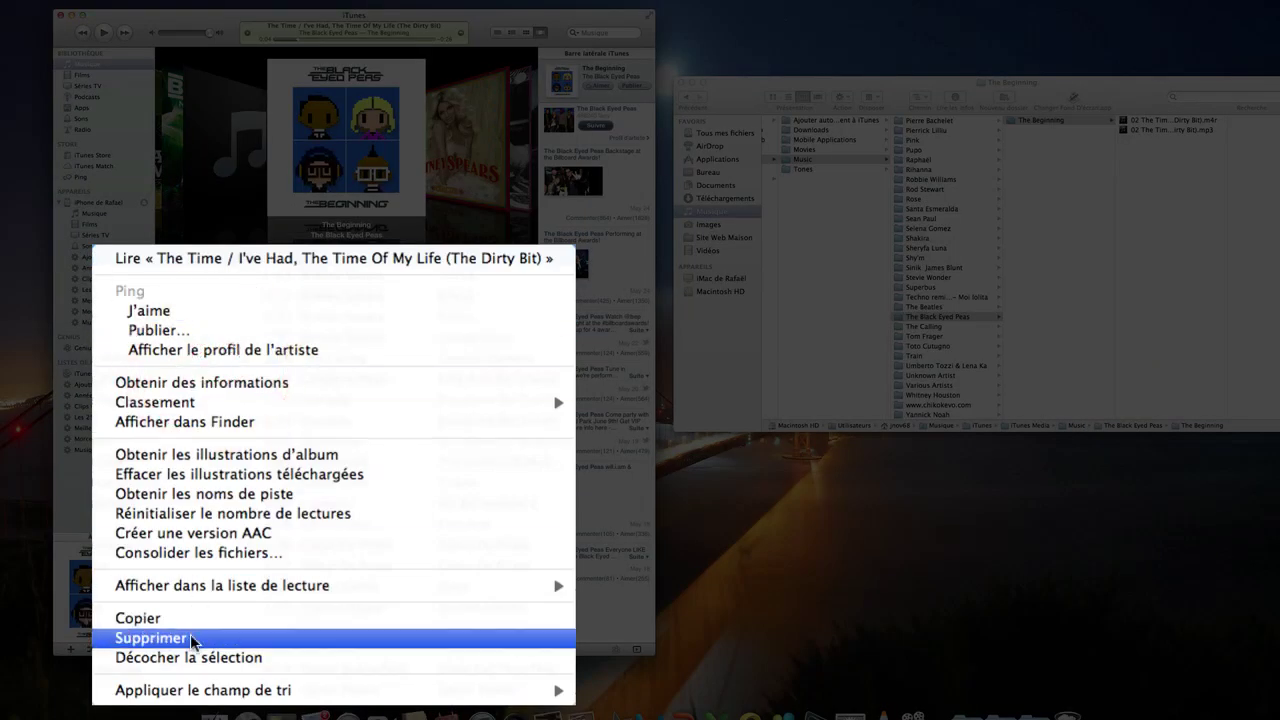
click(193, 641)
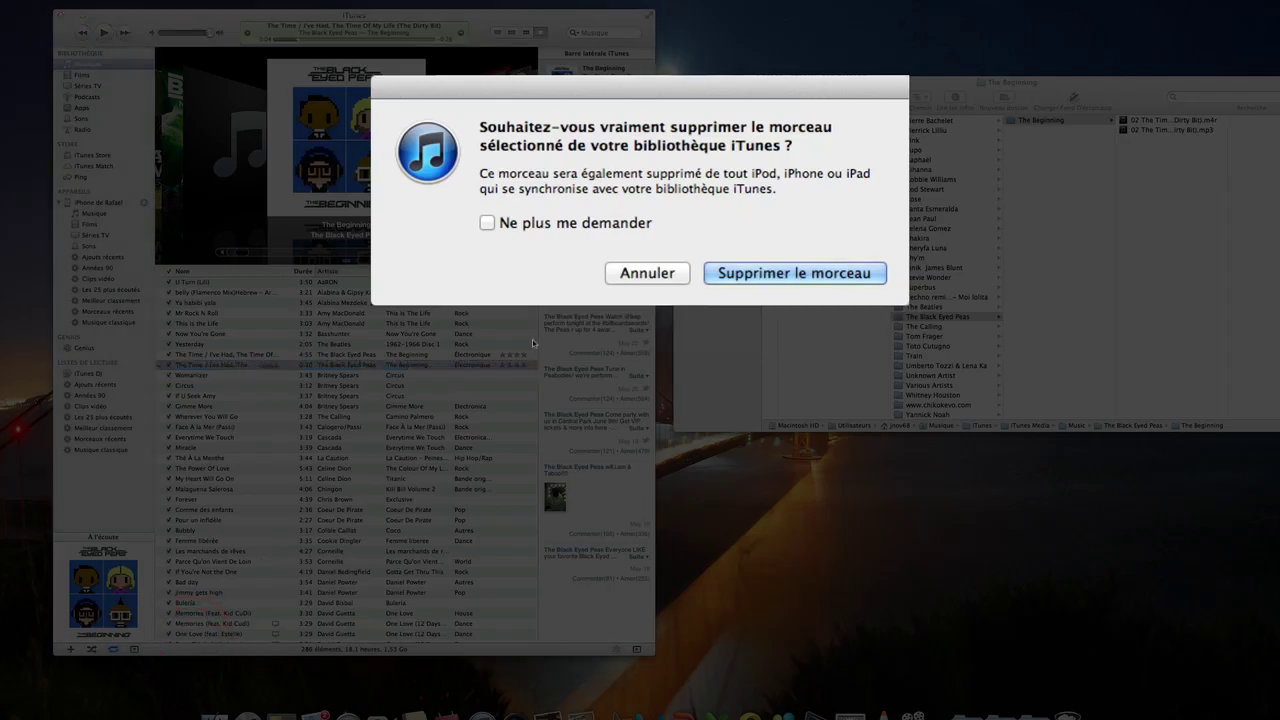
click(808, 276)
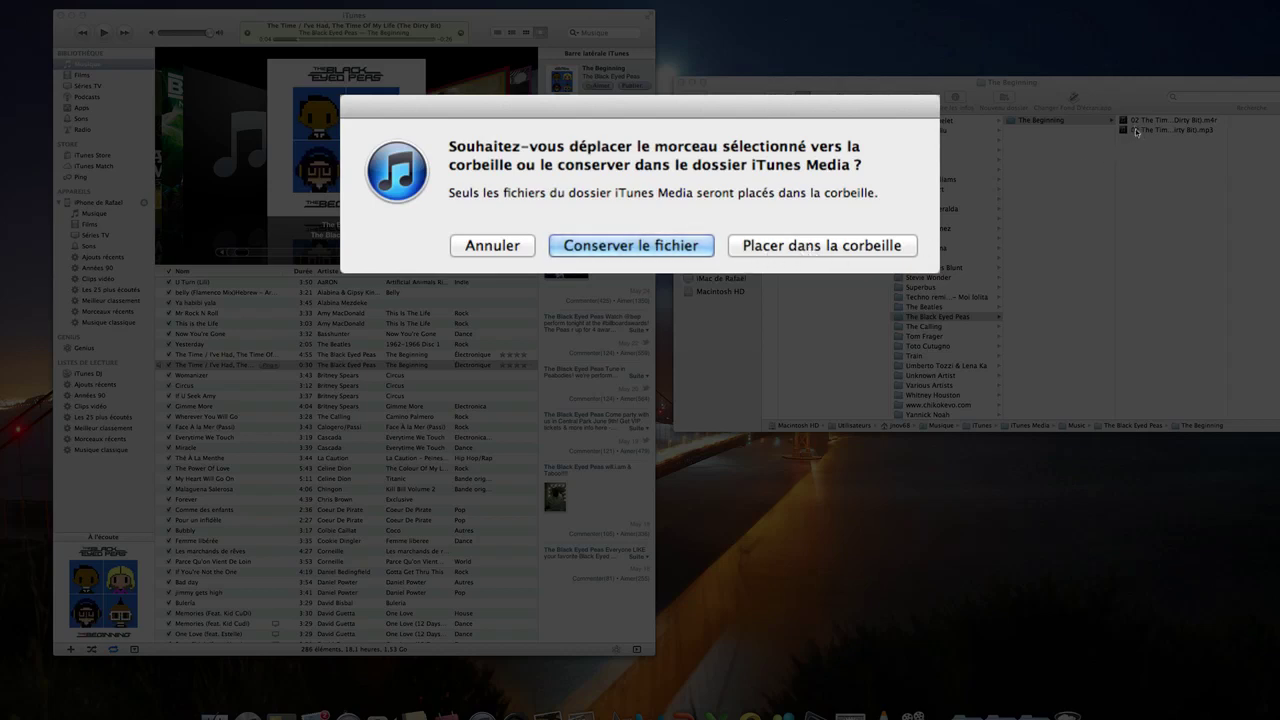
click(669, 250)
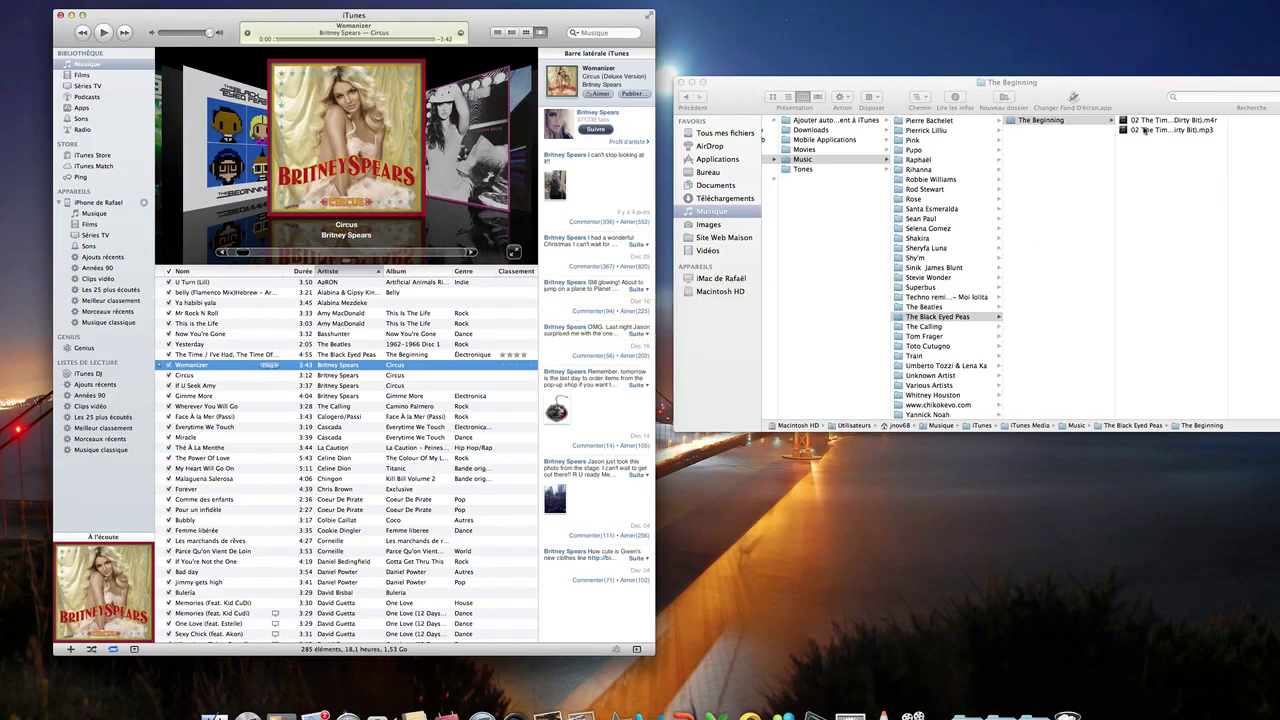
Move the .m4r file from The Beginning into the Tones folder and remove the leading "02" from its name
drag(1146, 122, 926, 200)
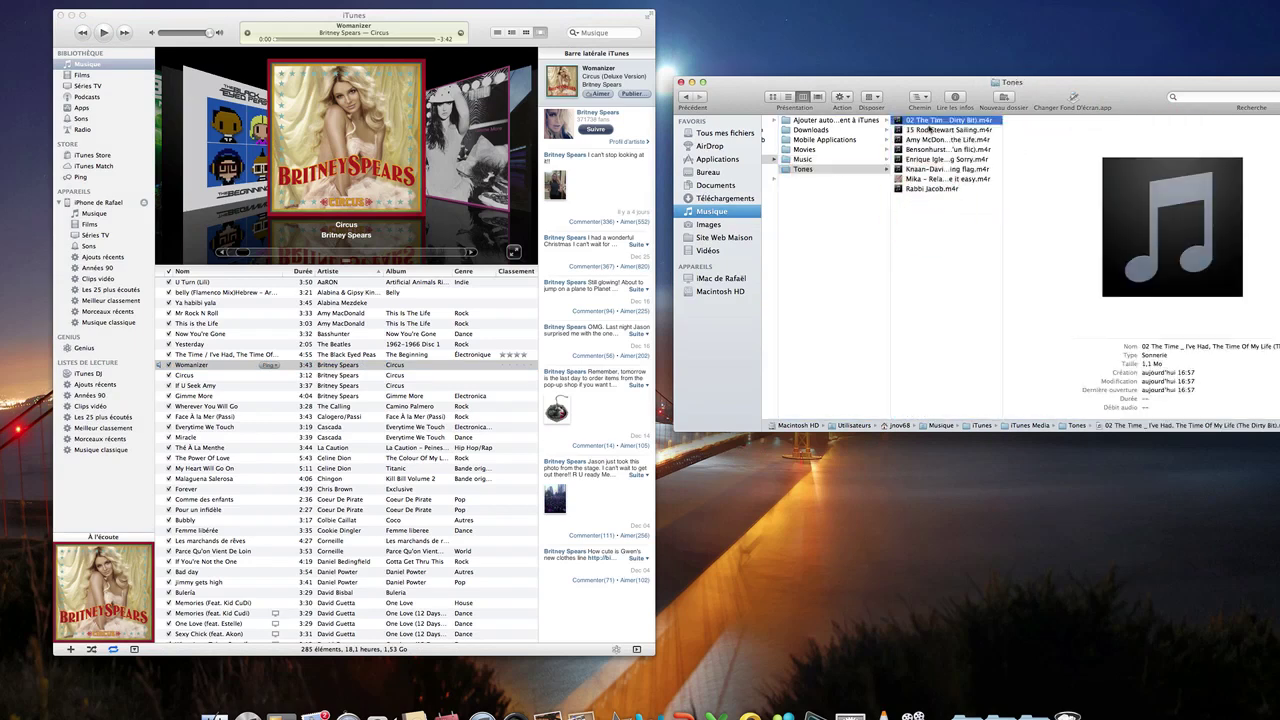
click(913, 122)
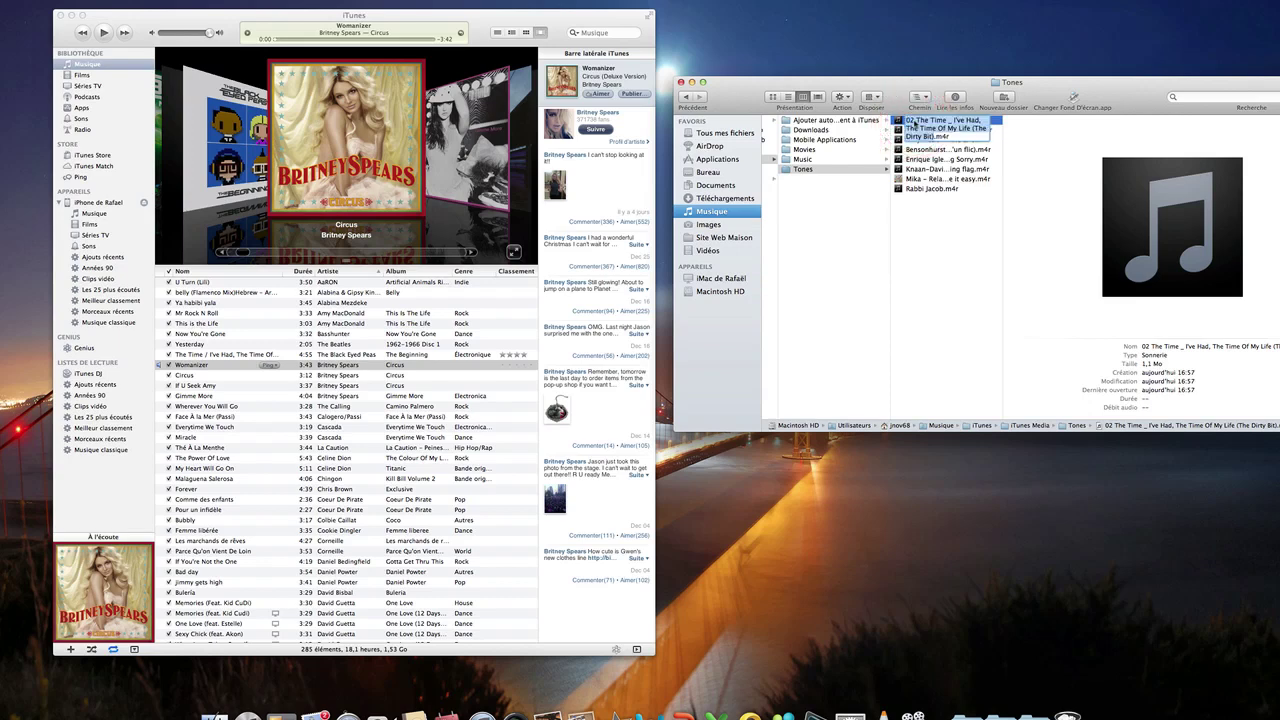
click(912, 120)
key(BackSpace)
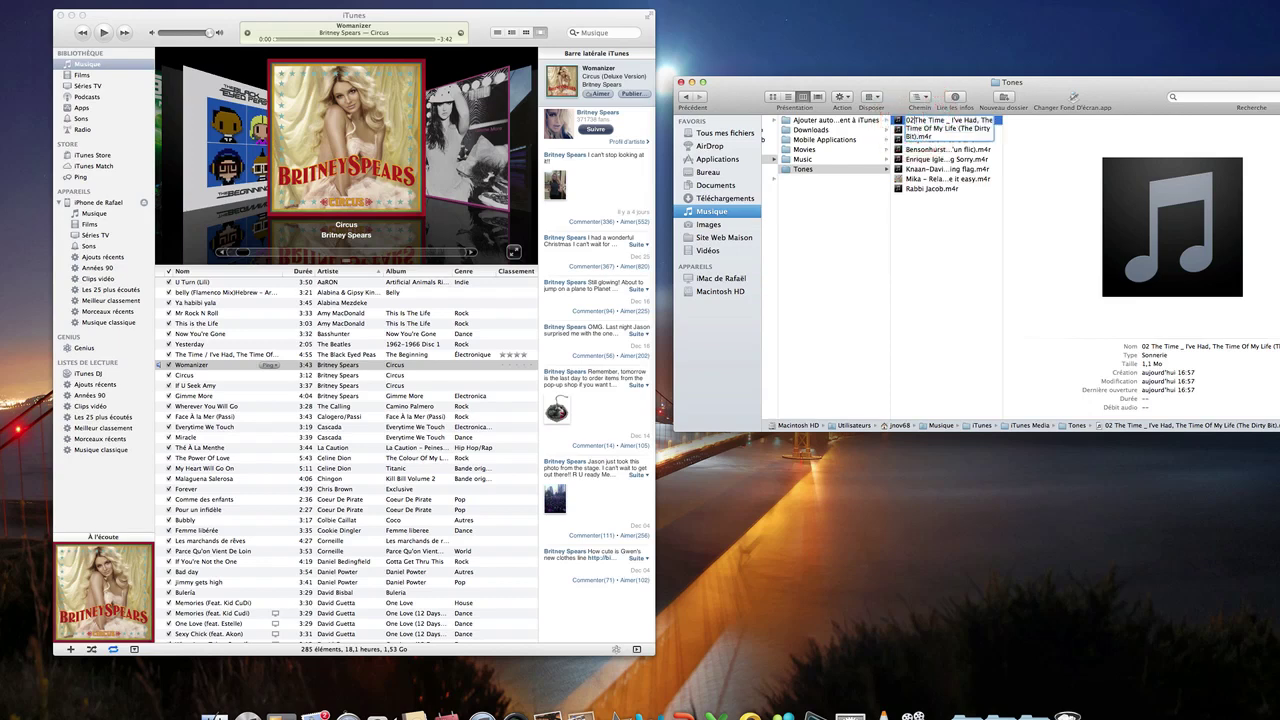
key(BackSpace)
key(Return)
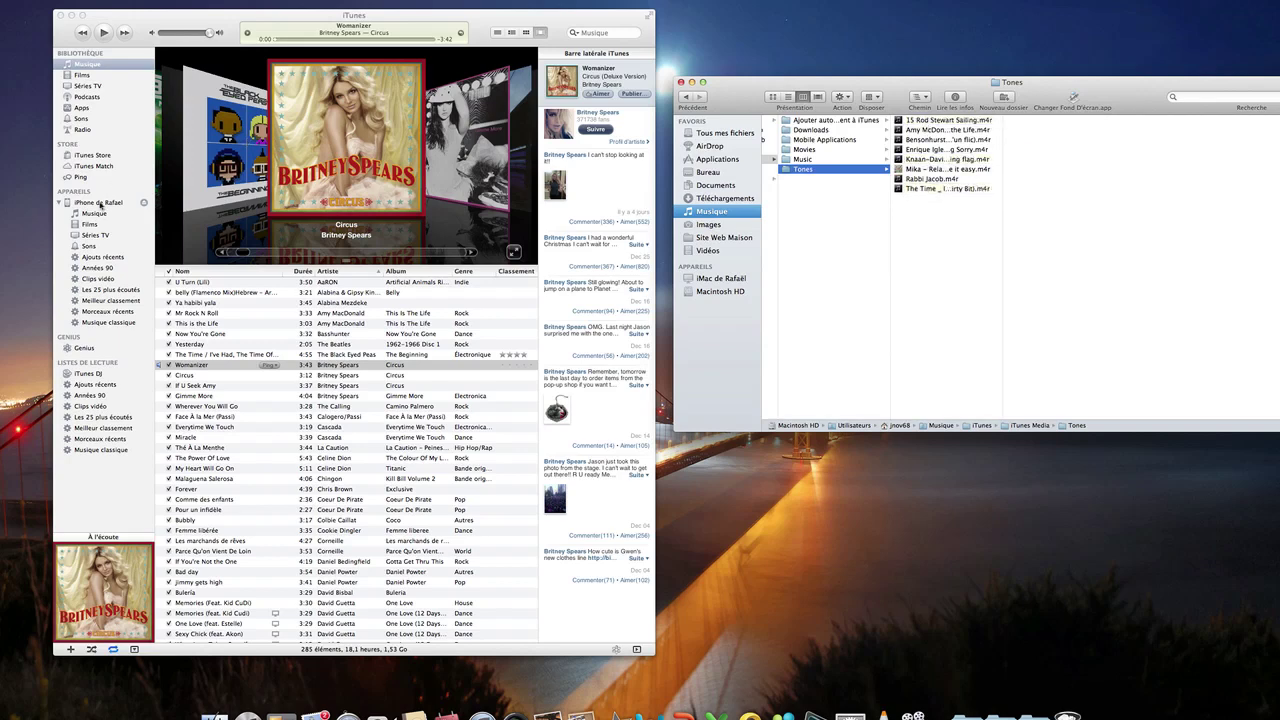
Show the Sons library in iTunes and open the renamed The Time .m4r file from the Tones folder
click(78, 118)
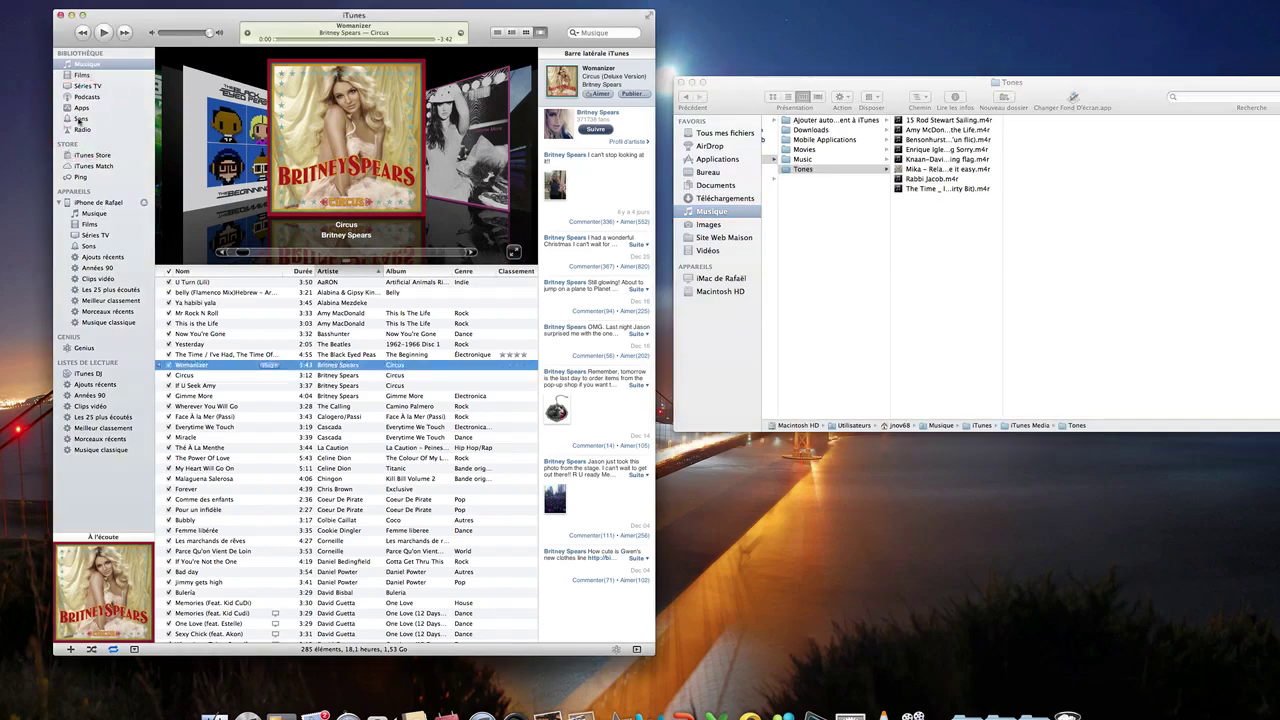
click(79, 119)
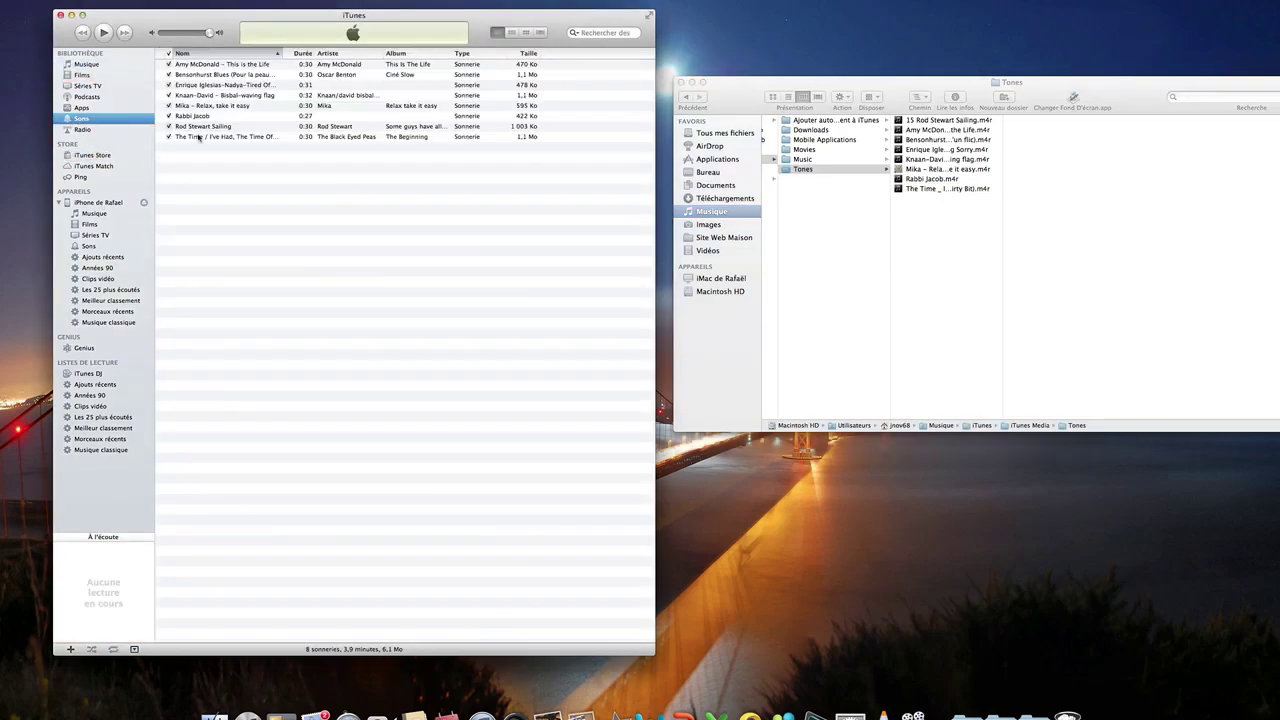
double_click(914, 192)
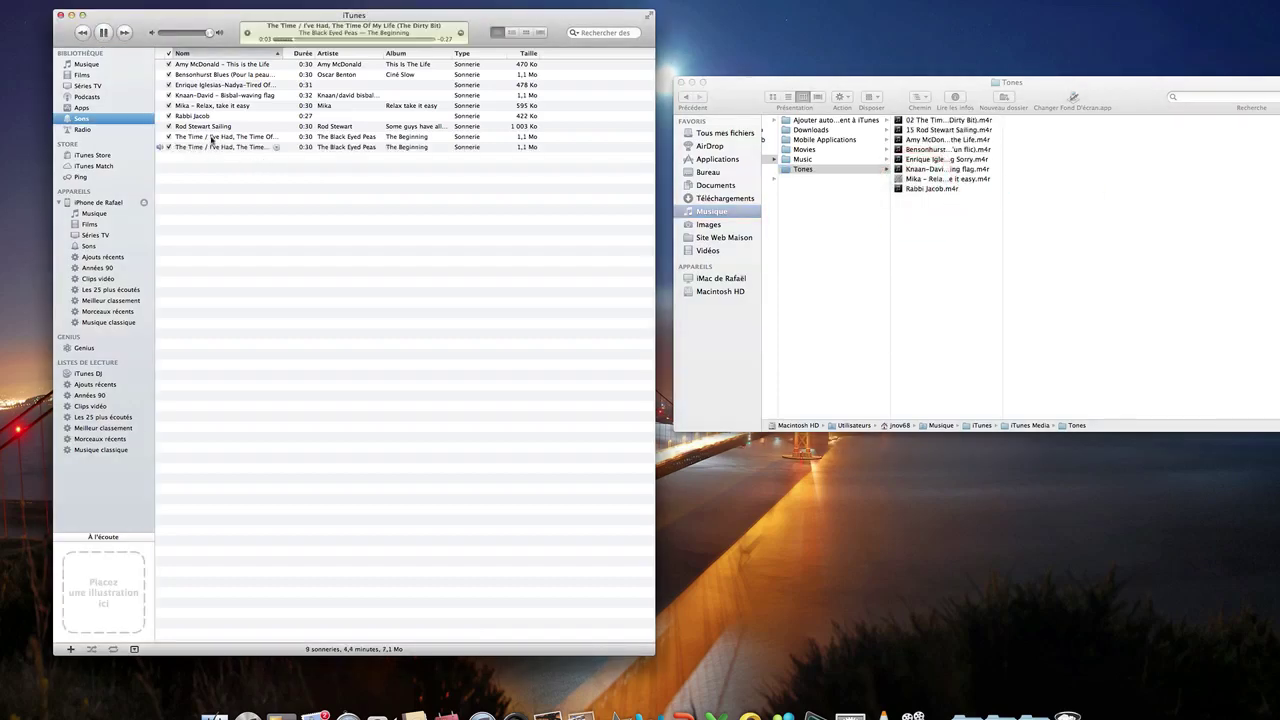
Delete the upper of the two duplicate The Time ringtones from the Sons library
right_click(211, 138)
click(255, 214)
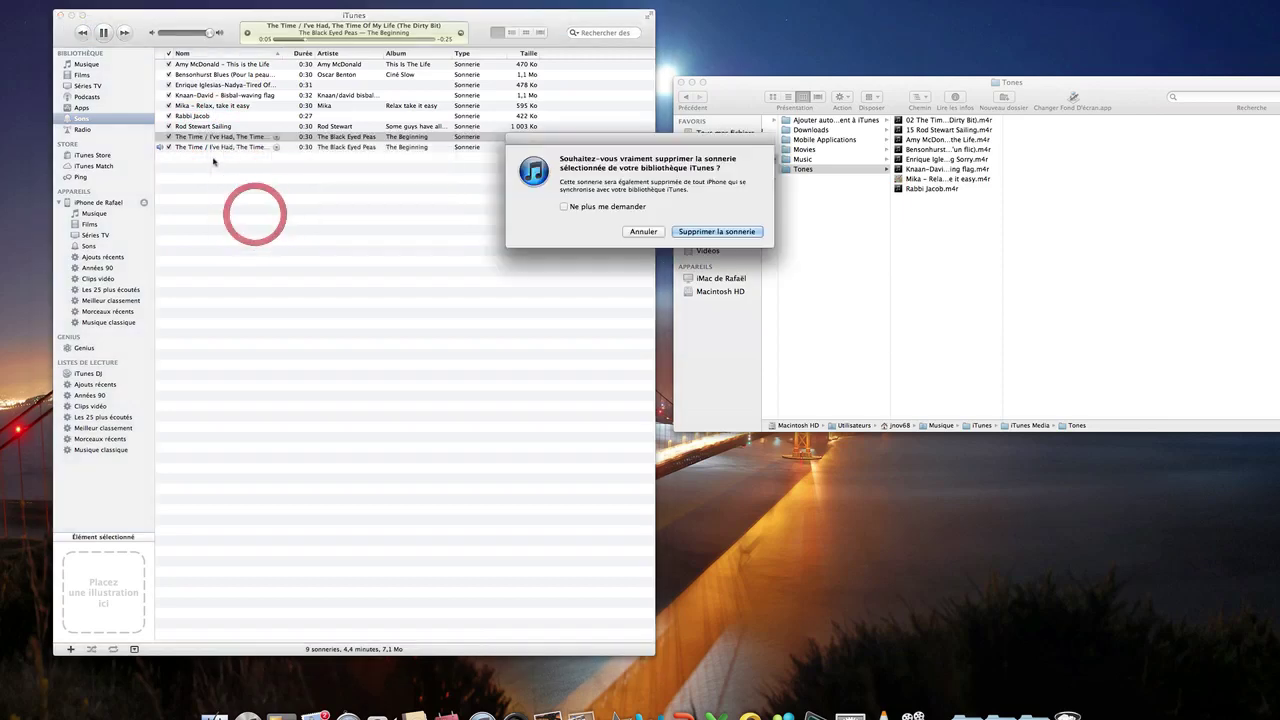
key(Return)
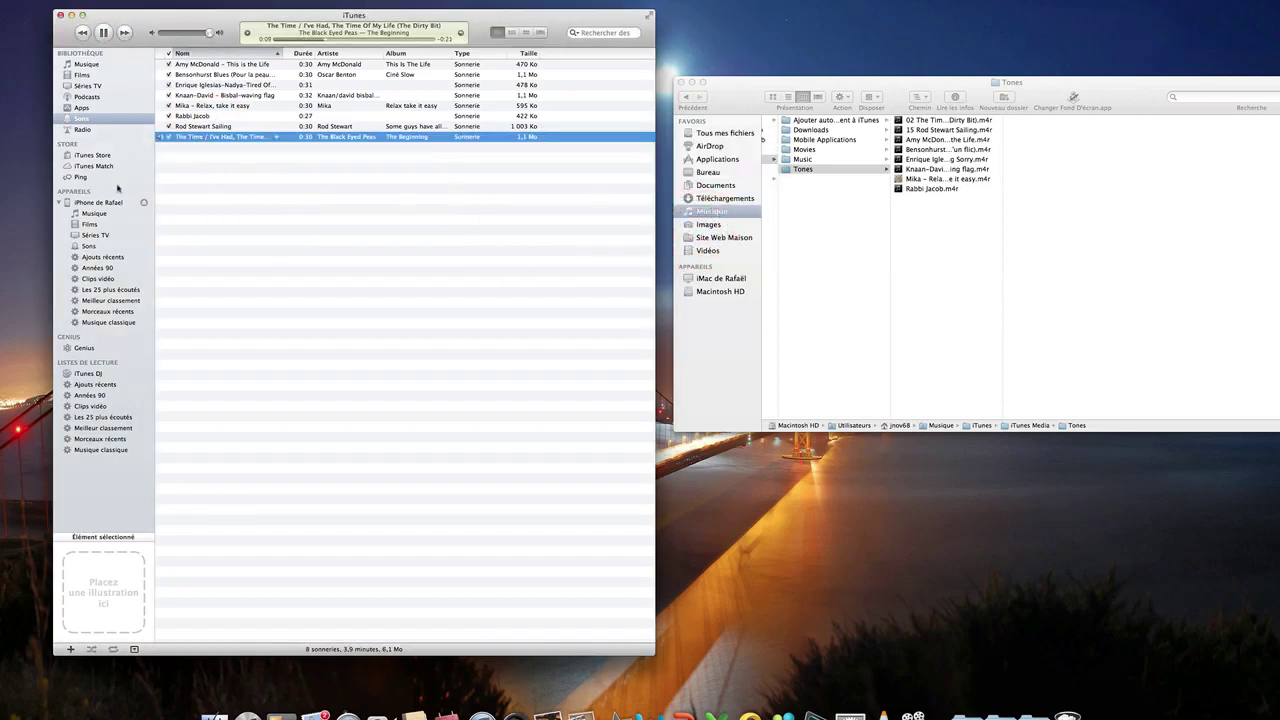
Check the list of sounds under the connected iPhone and synchronise the iPhone with all sounds included
click(87, 203)
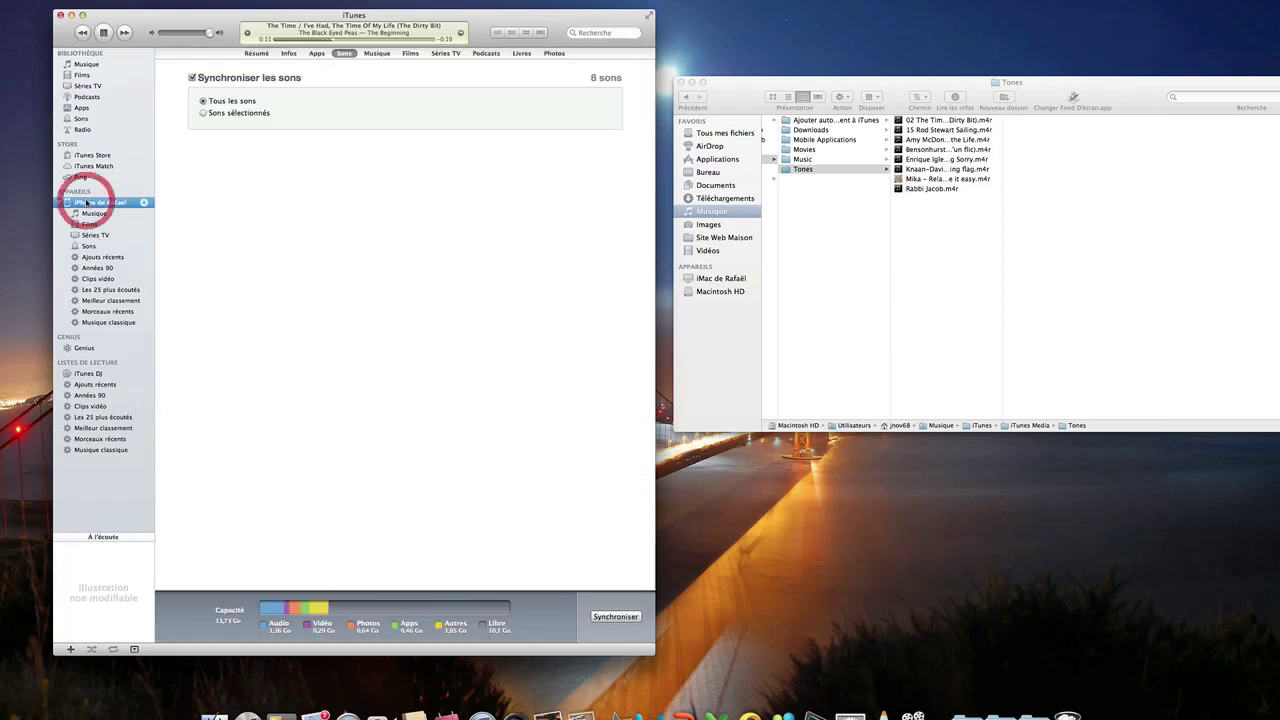
click(103, 32)
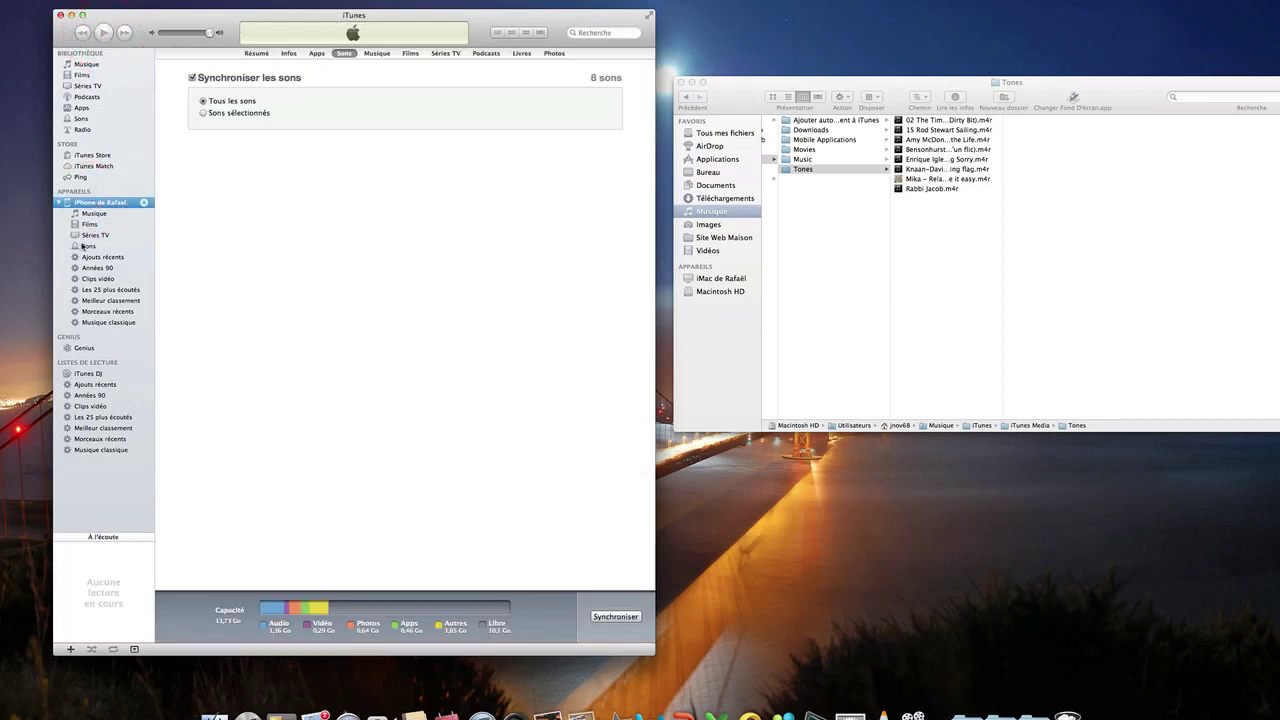
click(85, 246)
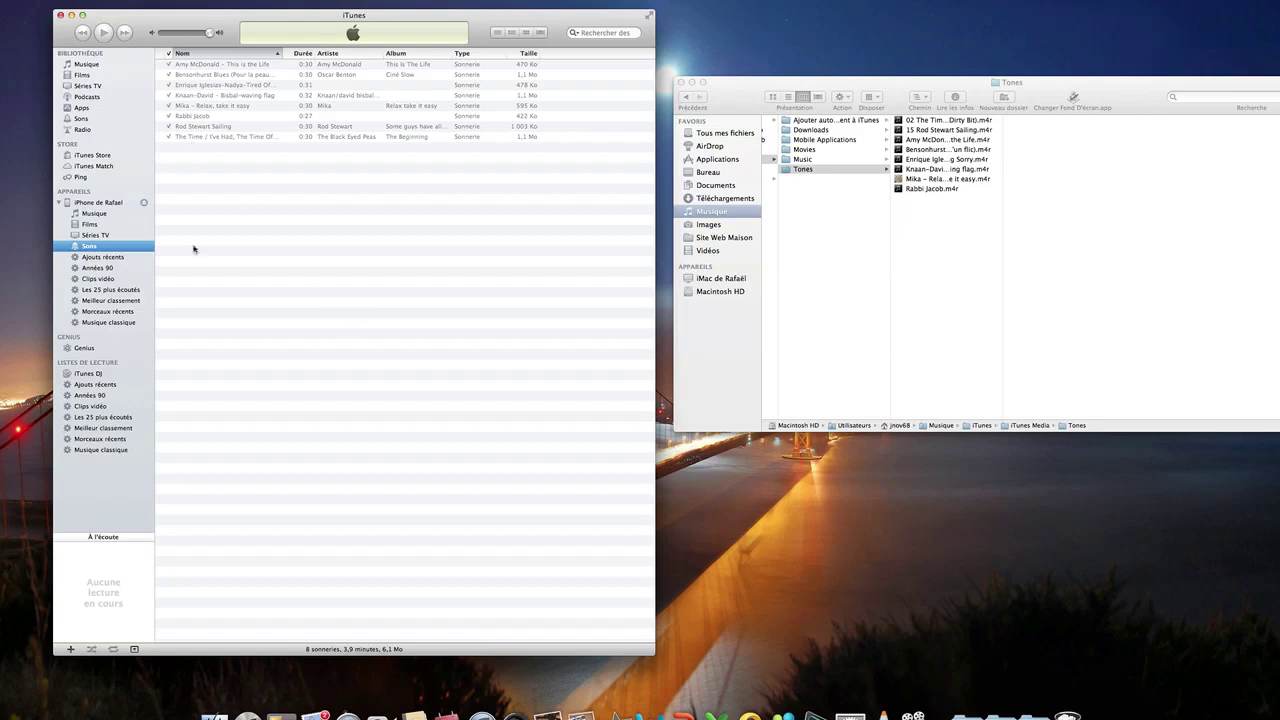
click(104, 204)
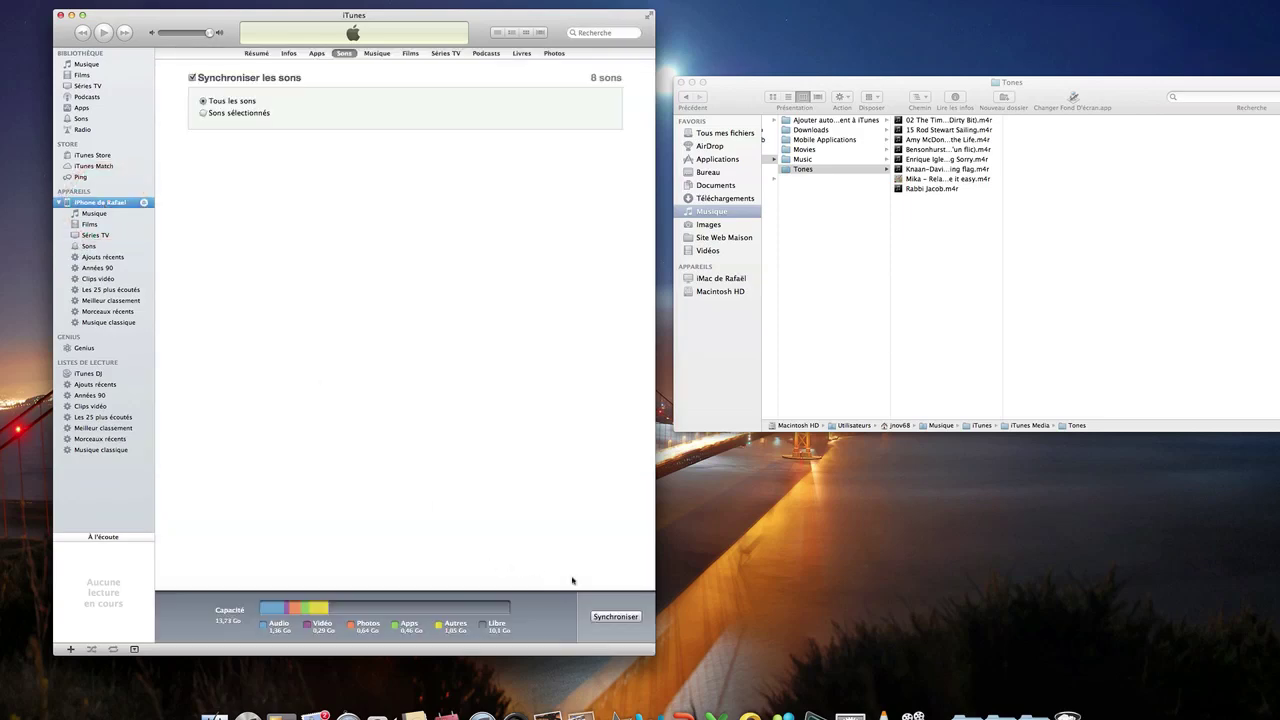
click(600, 617)
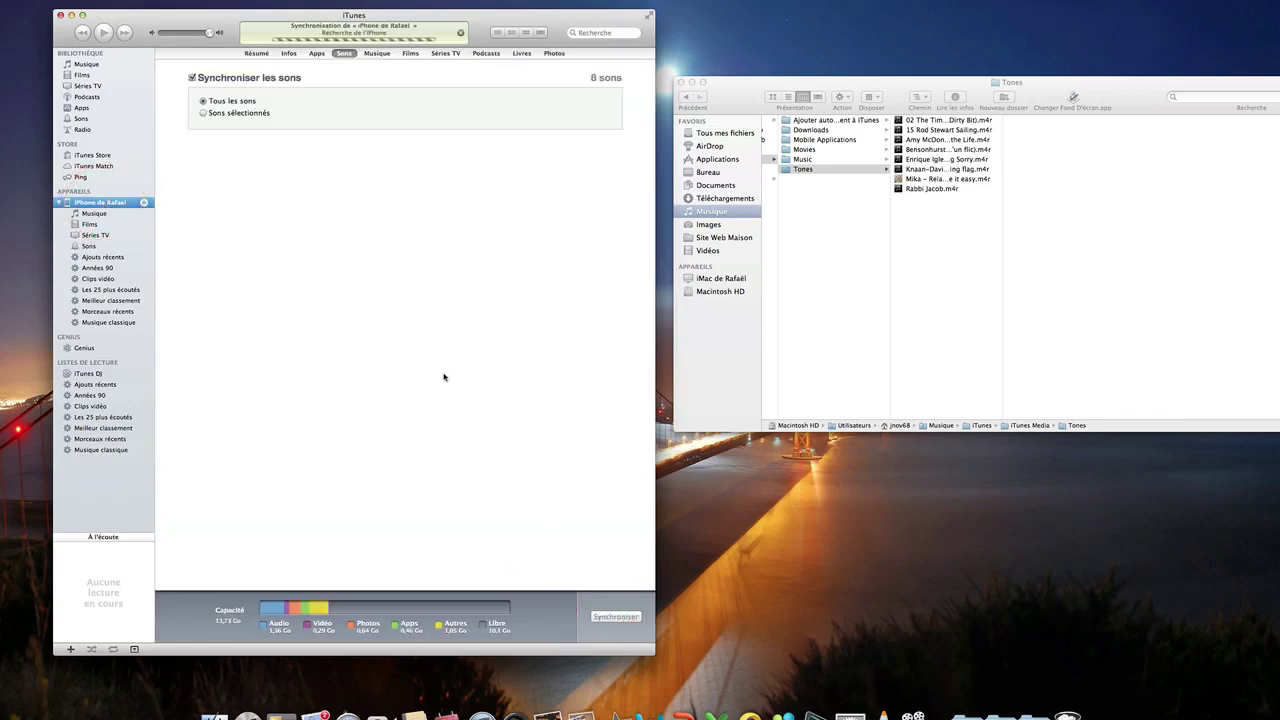